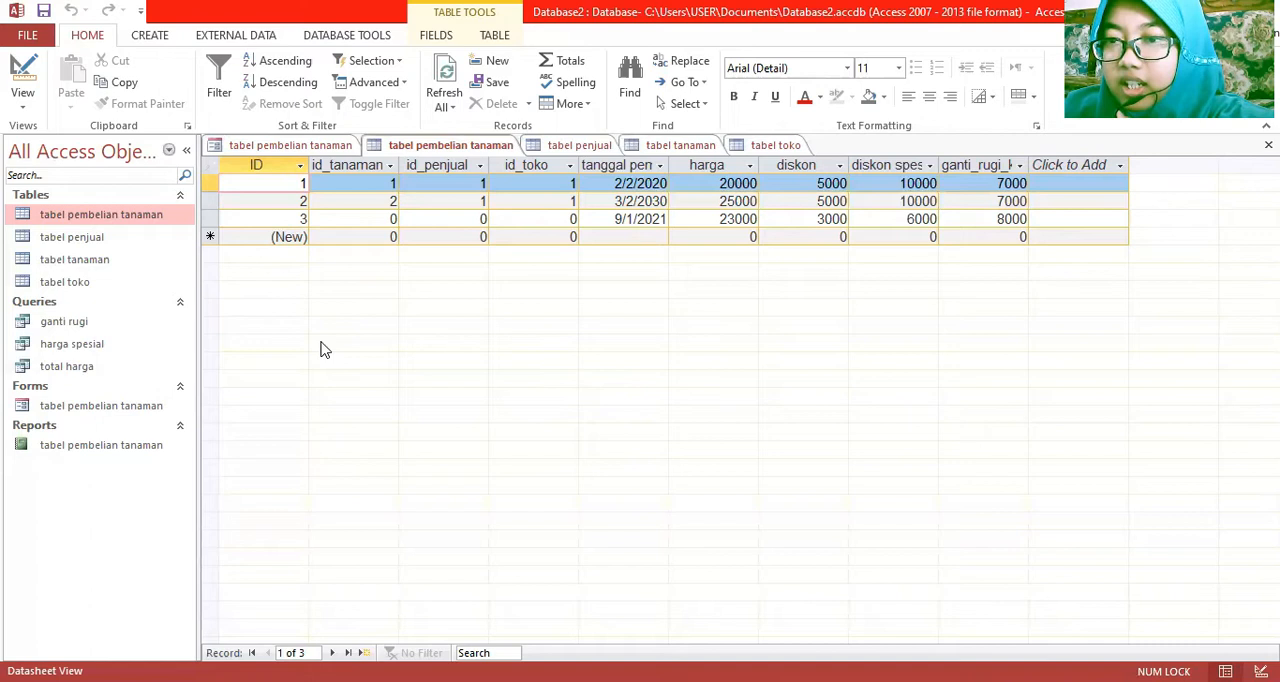
Review the tabel penjual, tabel tanaman and tabel toko data, and examine the relationships between the database tables
double_click(155, 238)
double_click(147, 262)
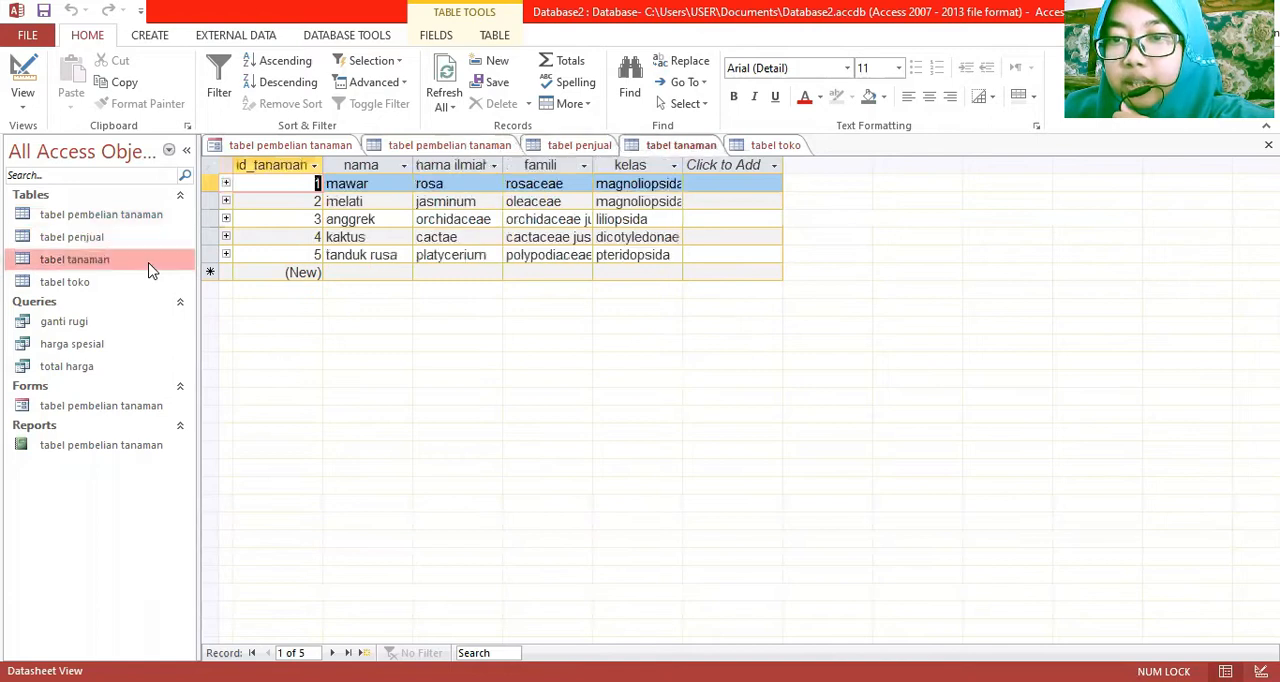
double_click(143, 284)
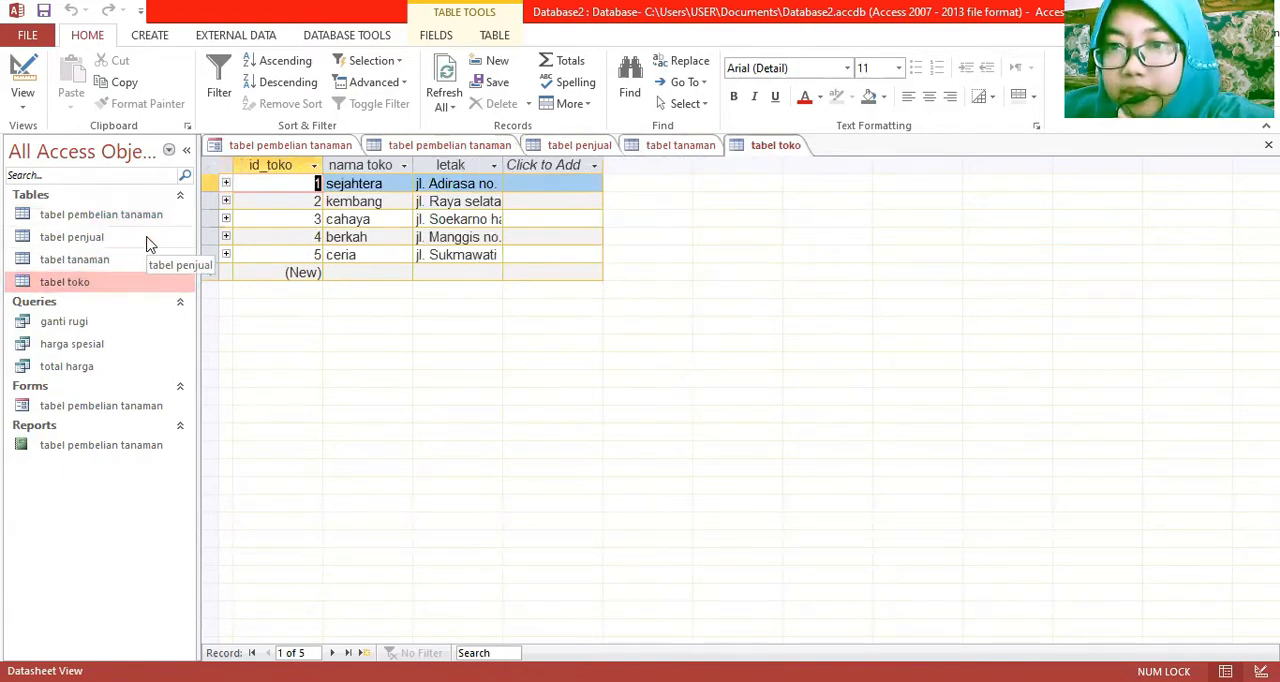
double_click(147, 244)
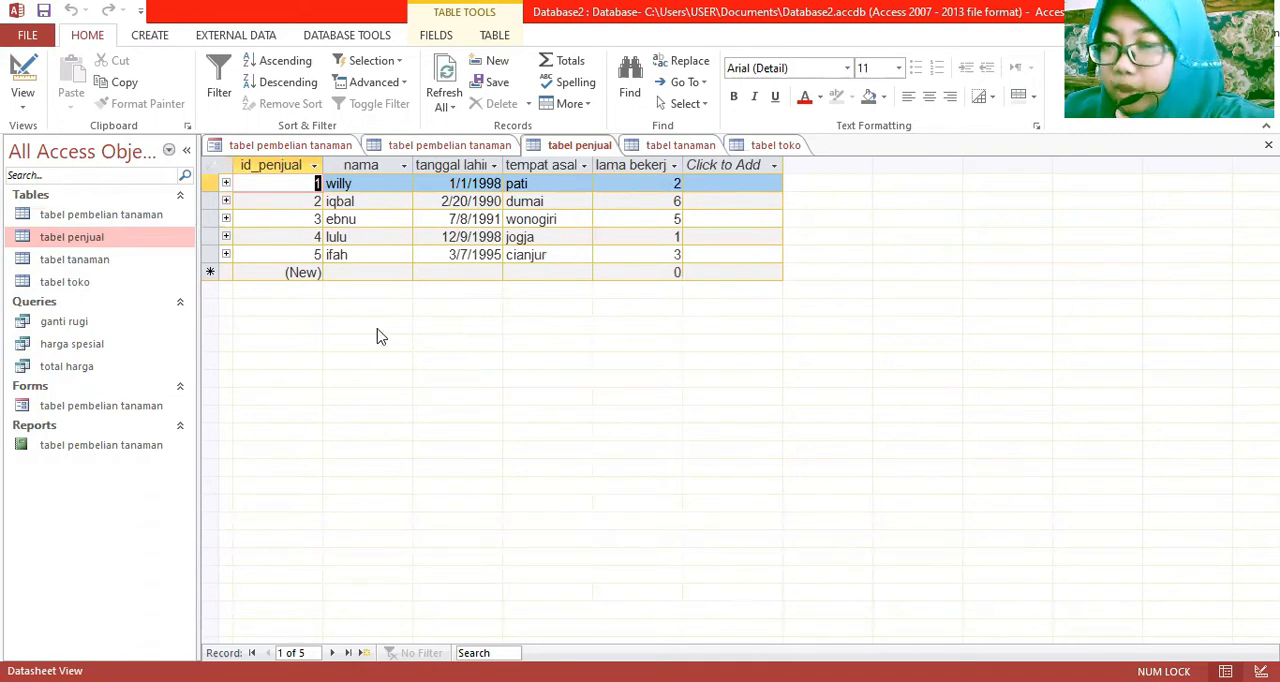
double_click(170, 260)
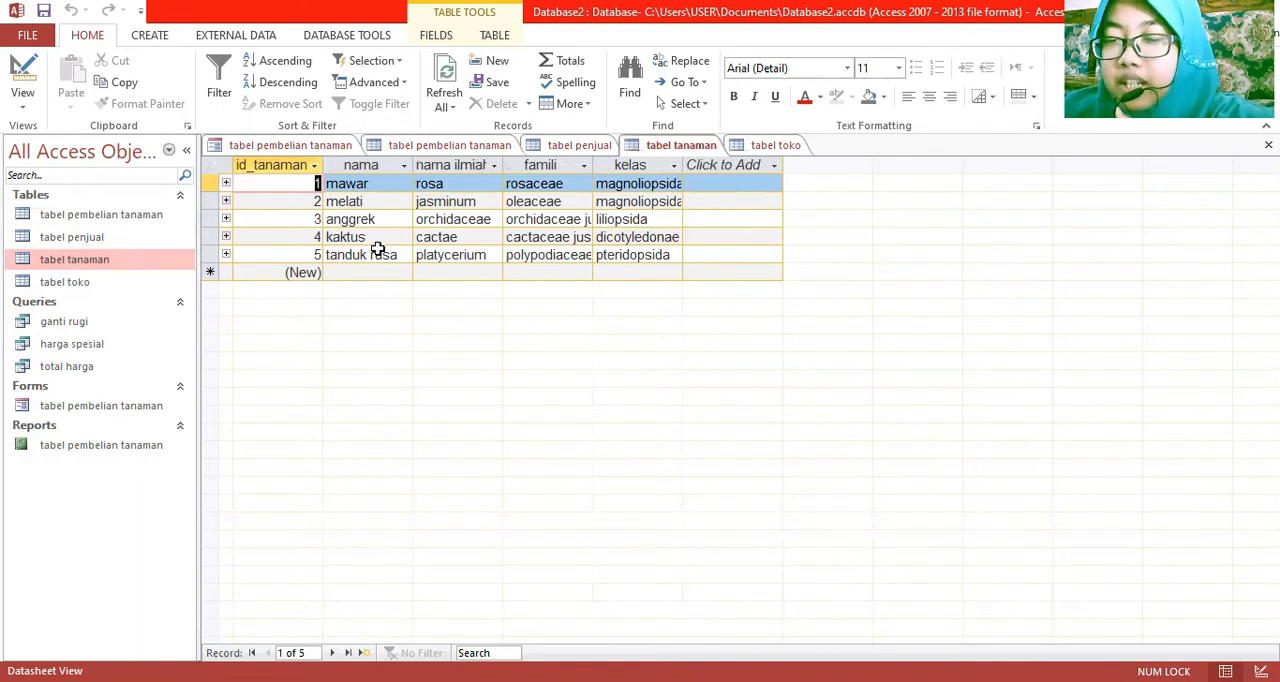
double_click(140, 287)
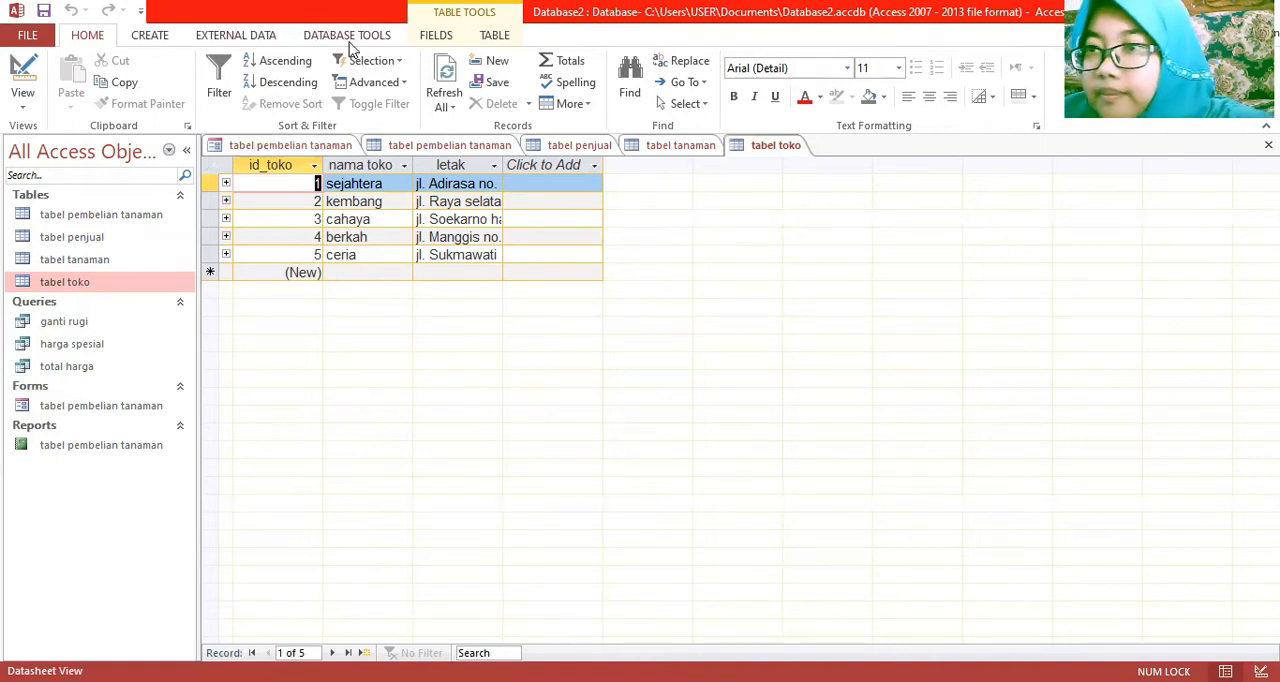
click(347, 37)
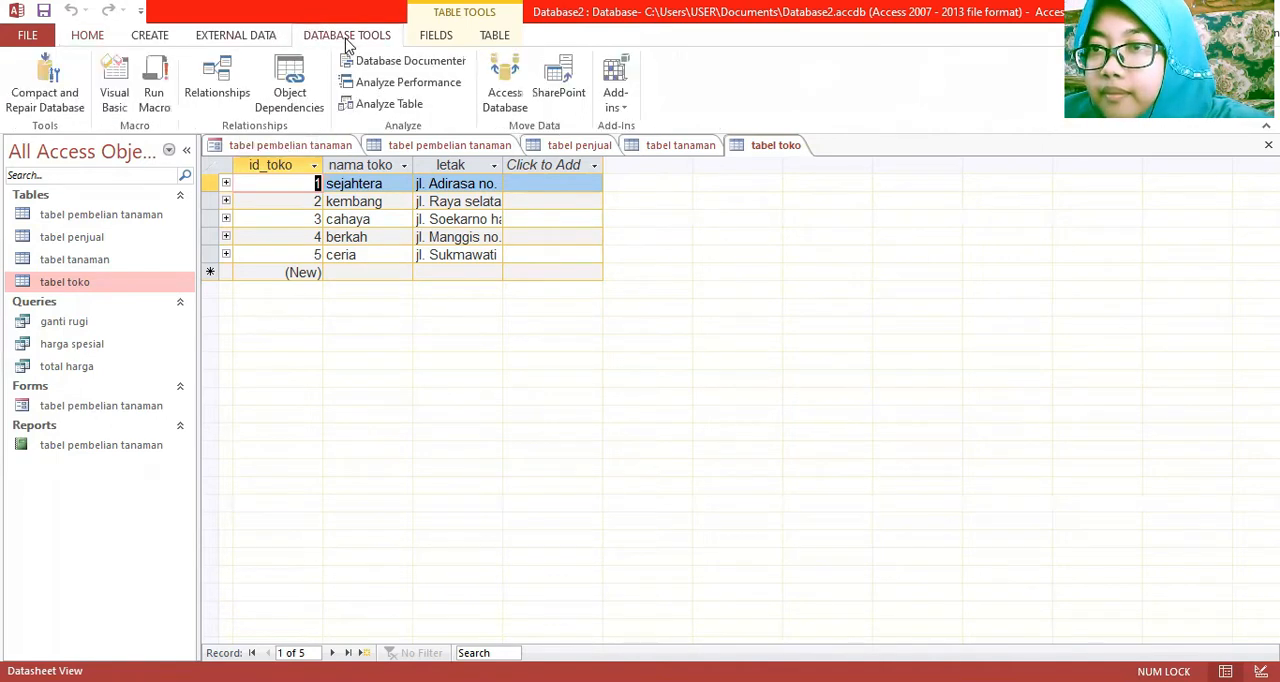
click(227, 90)
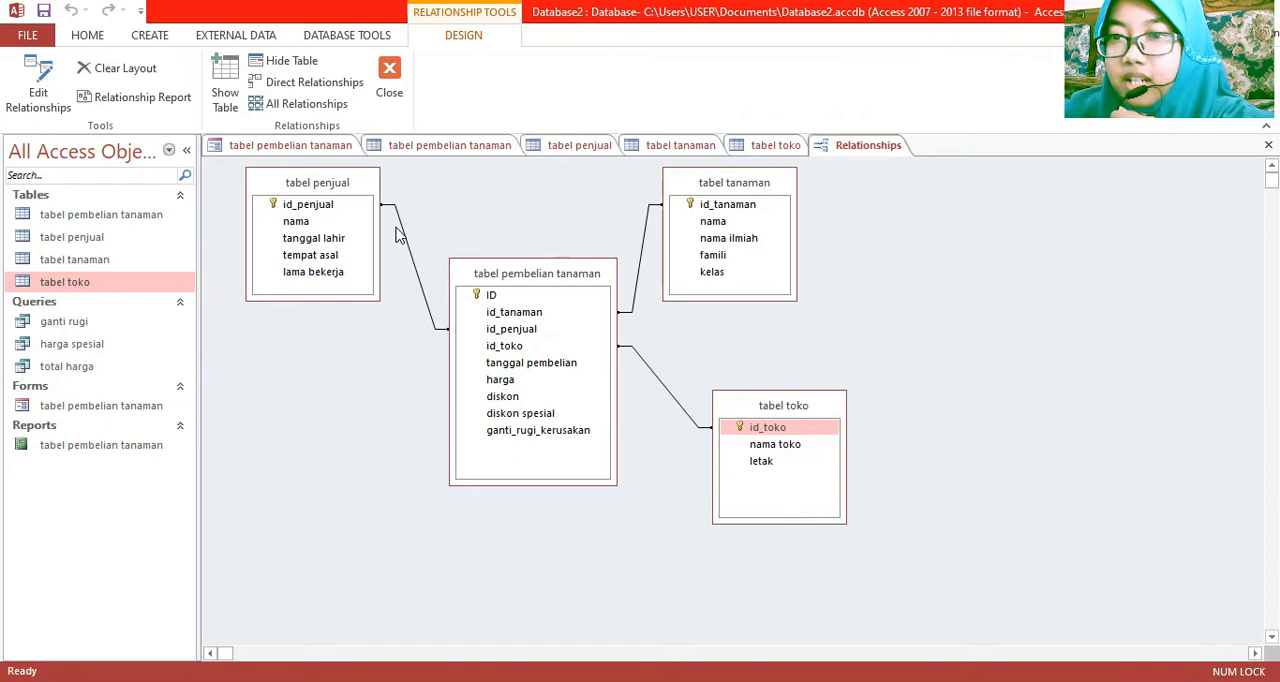
Review the results of the ganti rugi, harga spesial and total harga queries
click(113, 330)
double_click(113, 330)
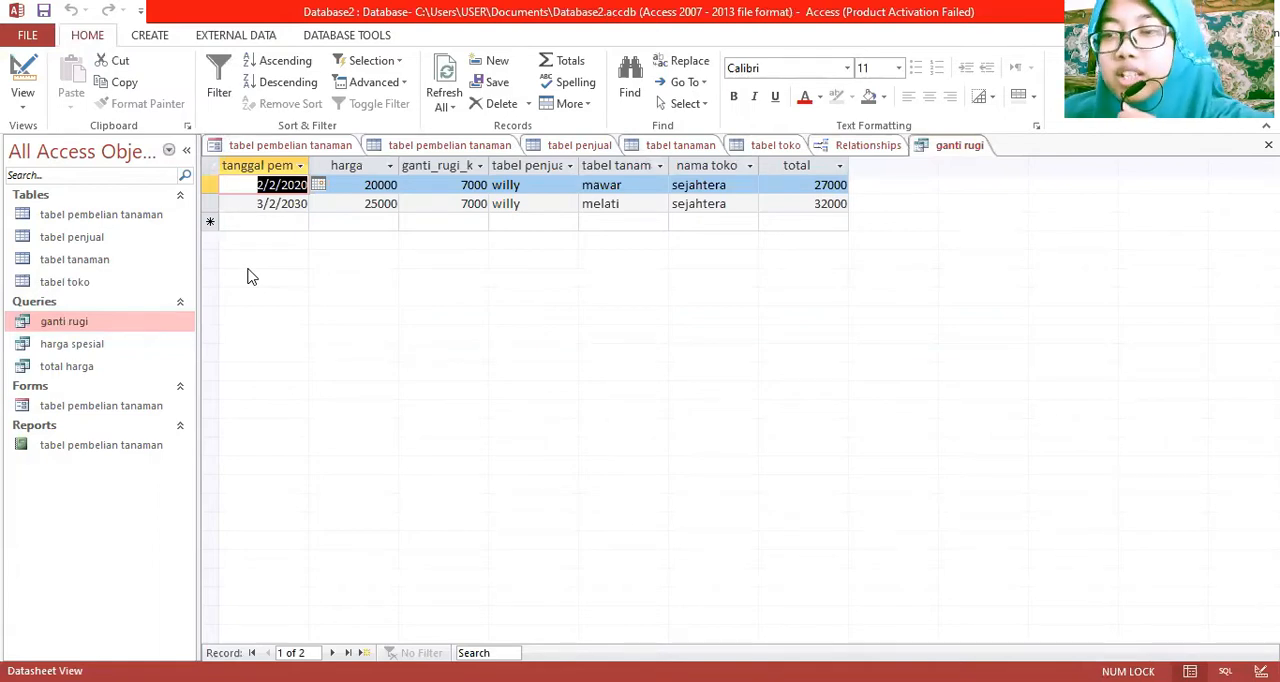
click(86, 348)
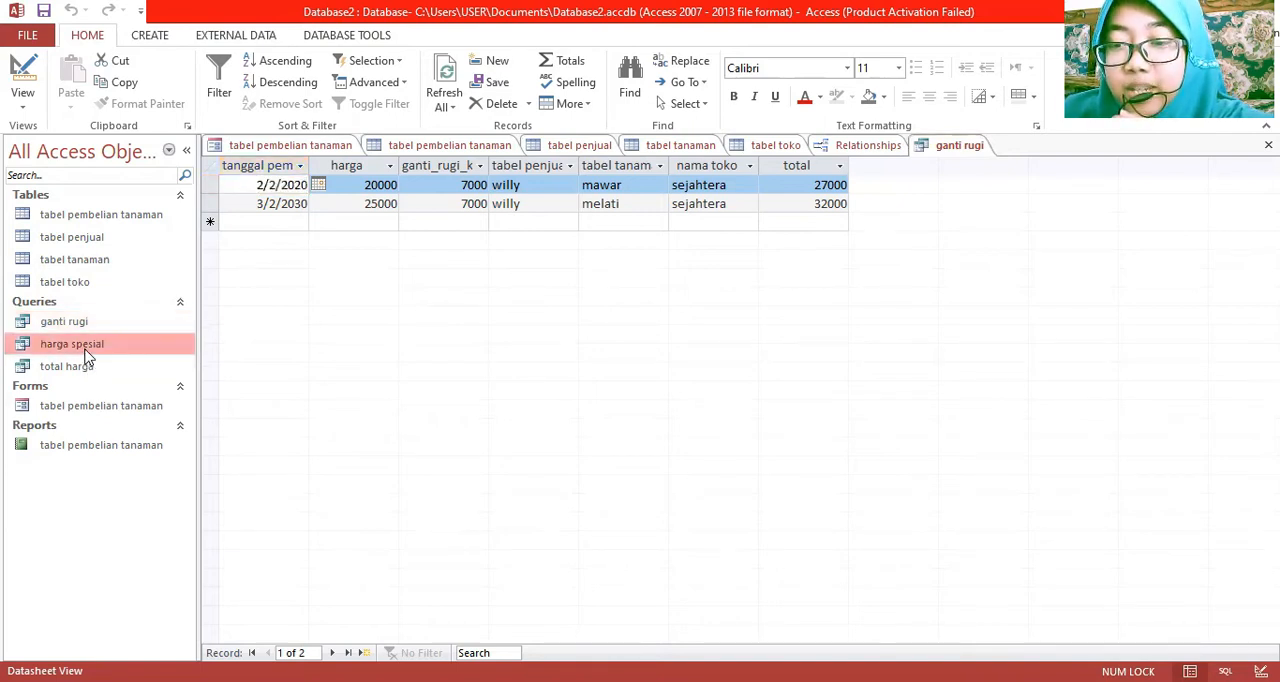
double_click(85, 350)
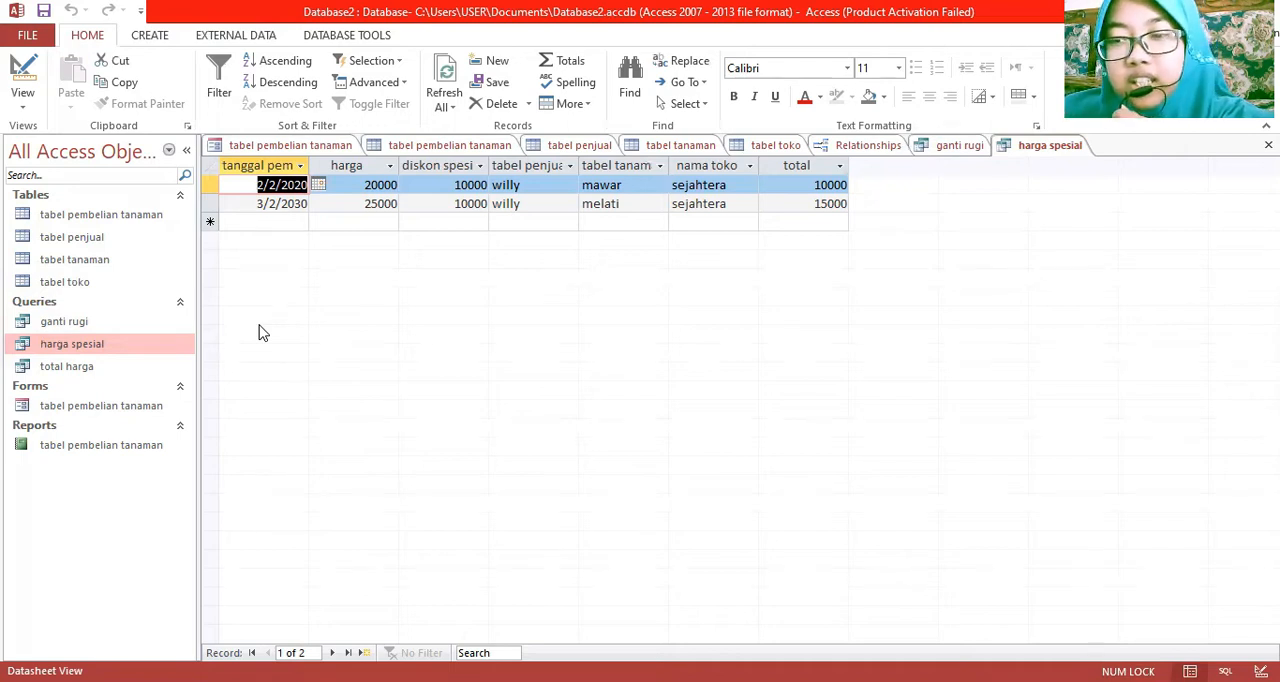
double_click(121, 368)
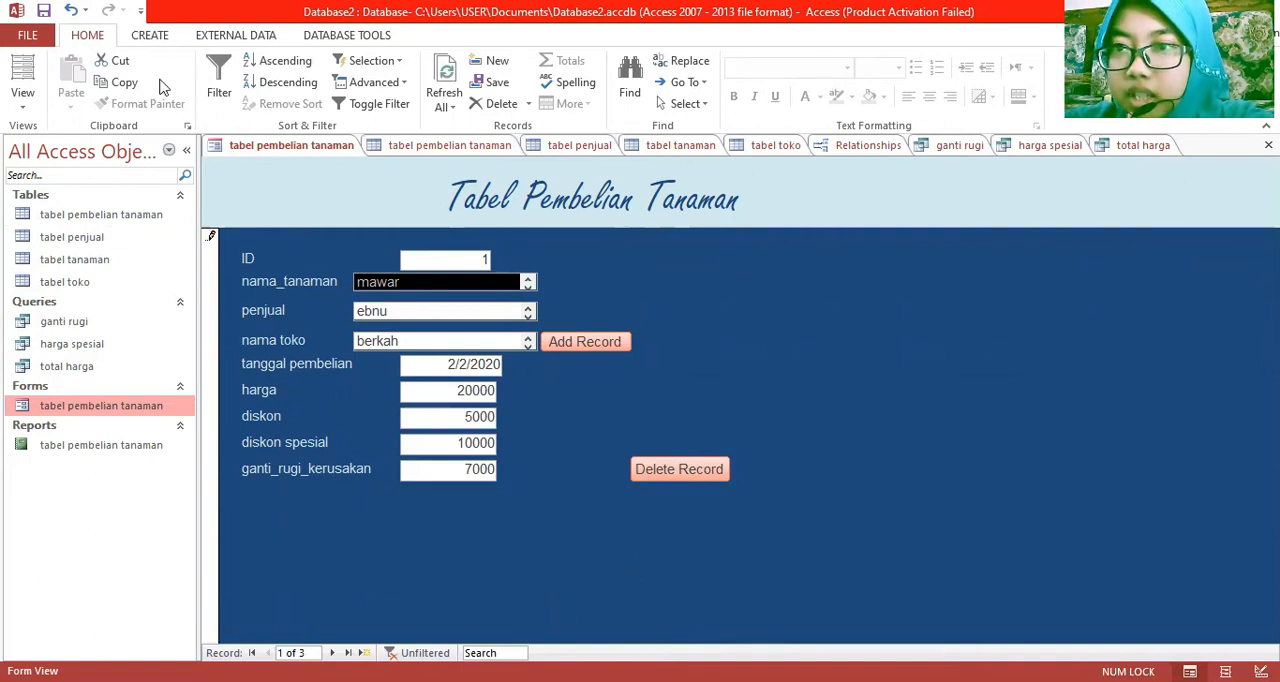
Create a columnar form with all fields of tabel pembelian tanaman using the Form Wizard, and open it to modify its design
click(150, 37)
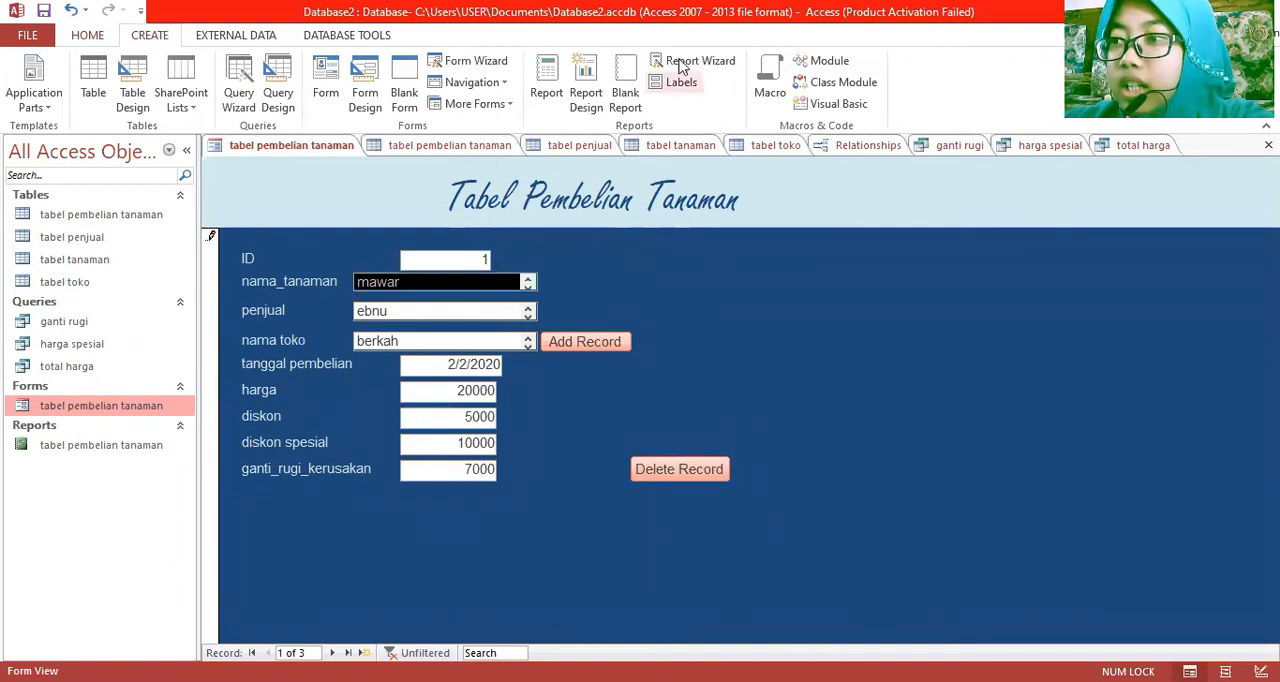
click(496, 64)
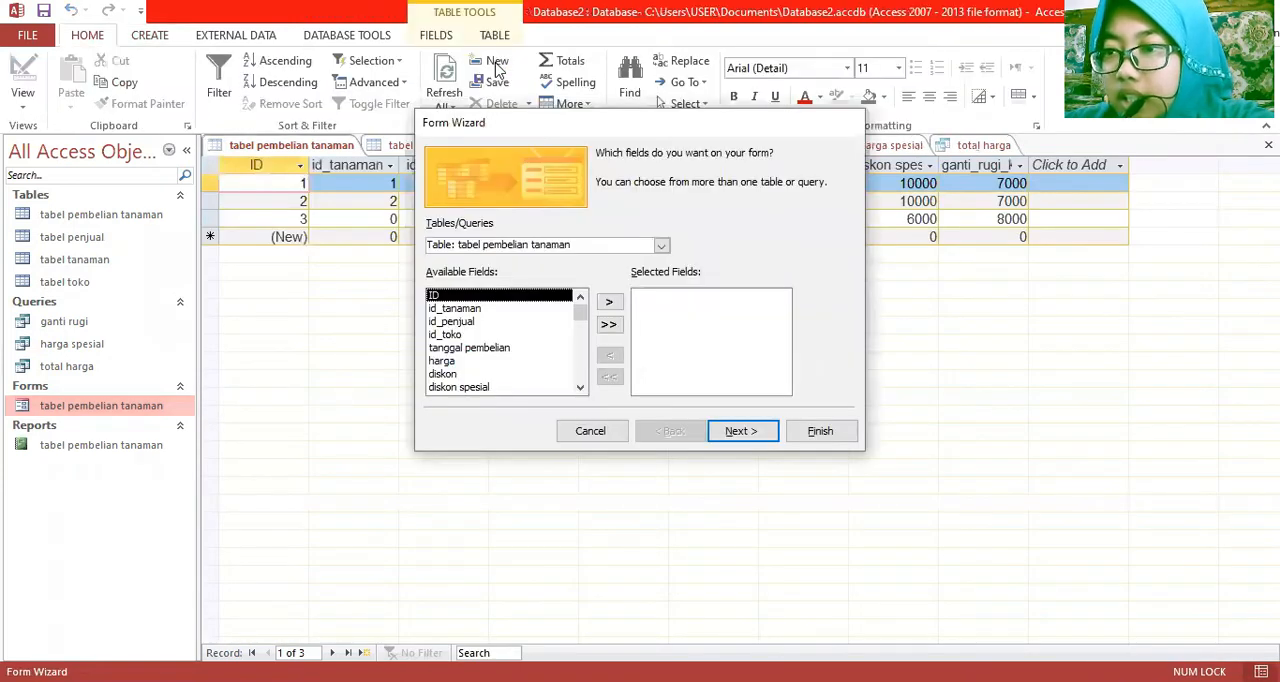
click(609, 324)
drag(781, 373, 780, 284)
click(745, 431)
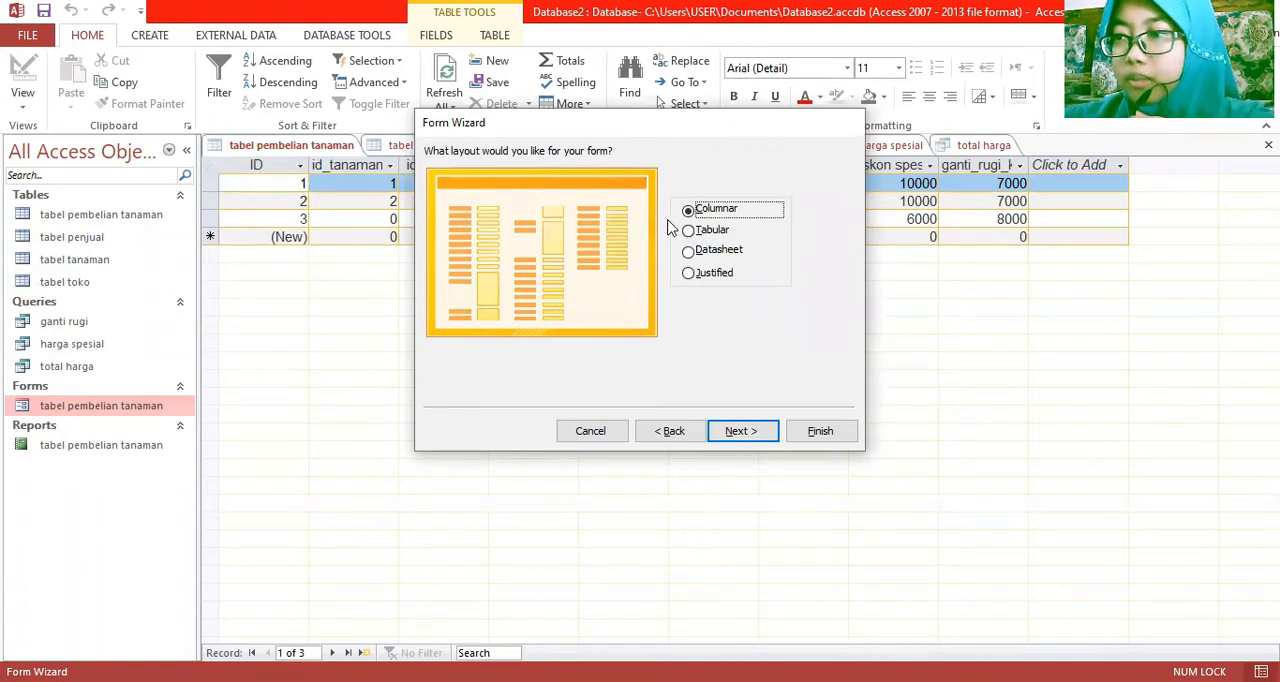
click(740, 432)
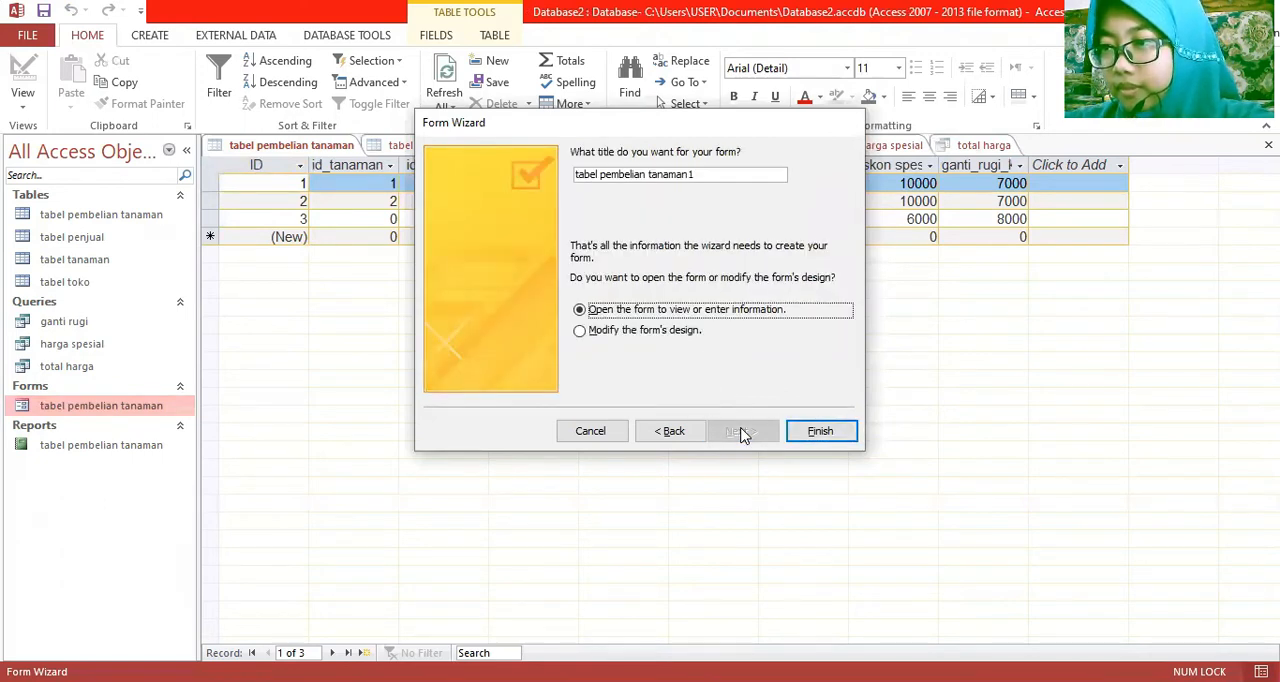
click(580, 332)
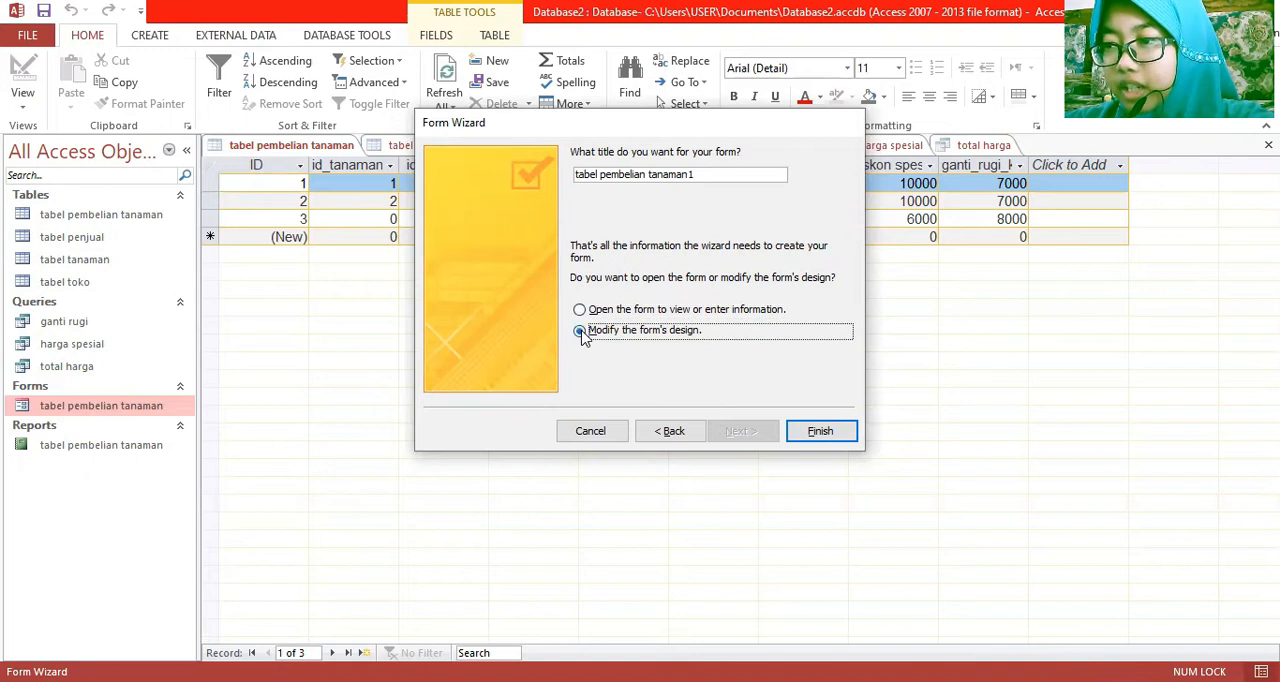
click(820, 432)
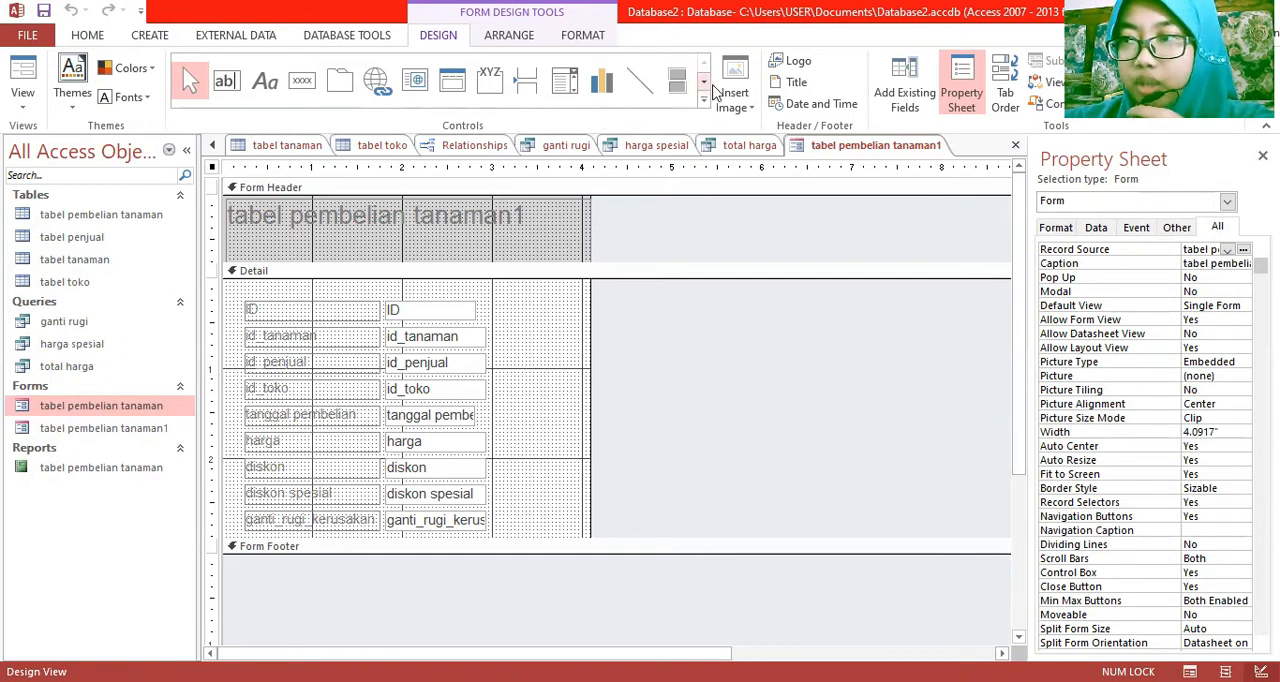
Draw a list box about 1.04 by 0.33 inches beside the id_tanaman field, taking its values from the nama field of tabel penjual
click(705, 83)
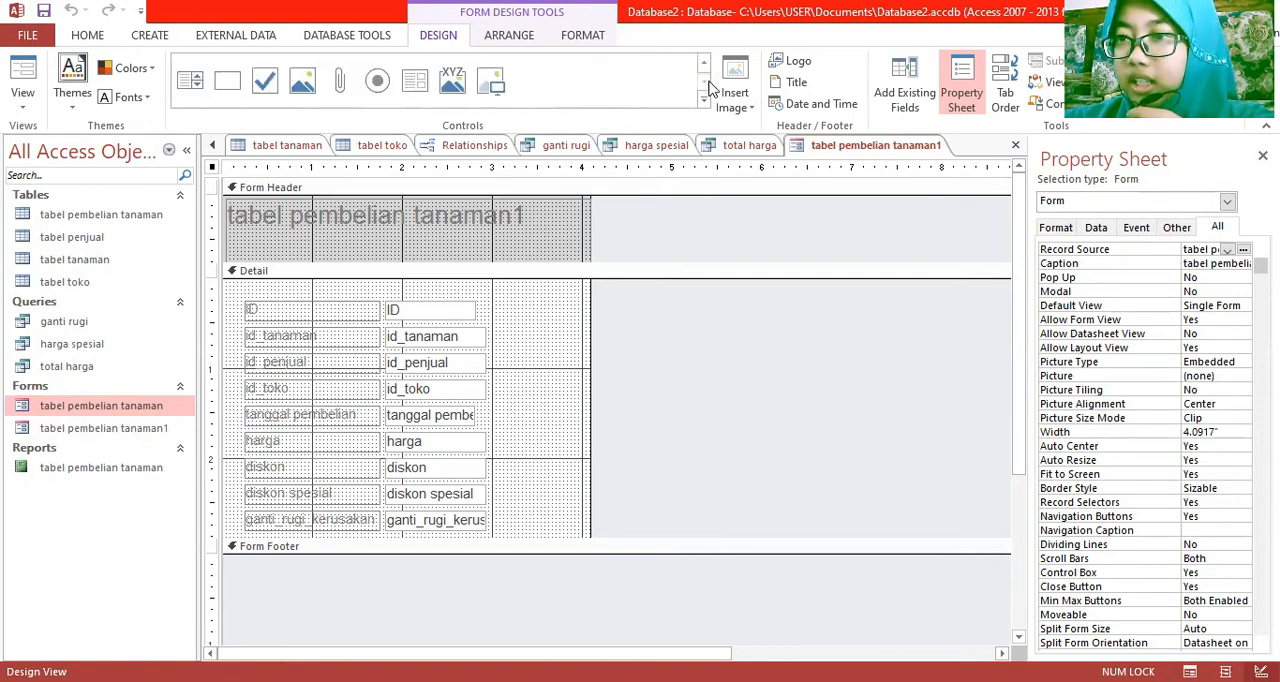
click(190, 80)
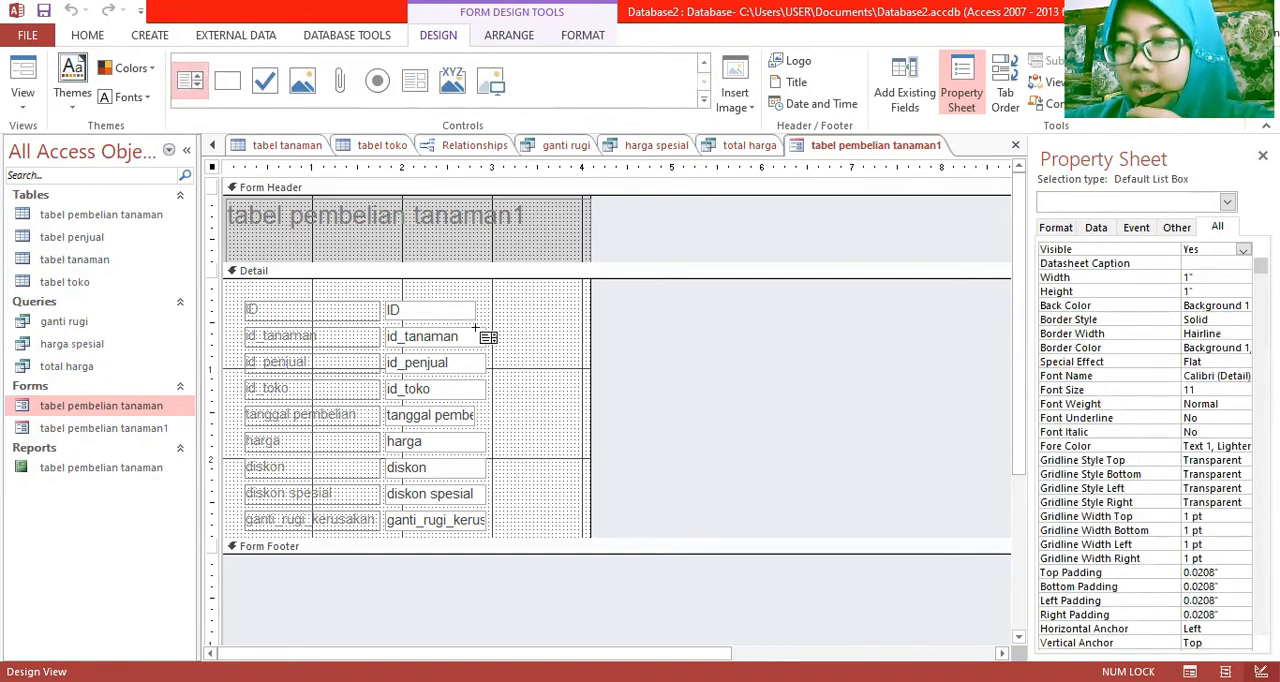
drag(518, 320, 610, 350)
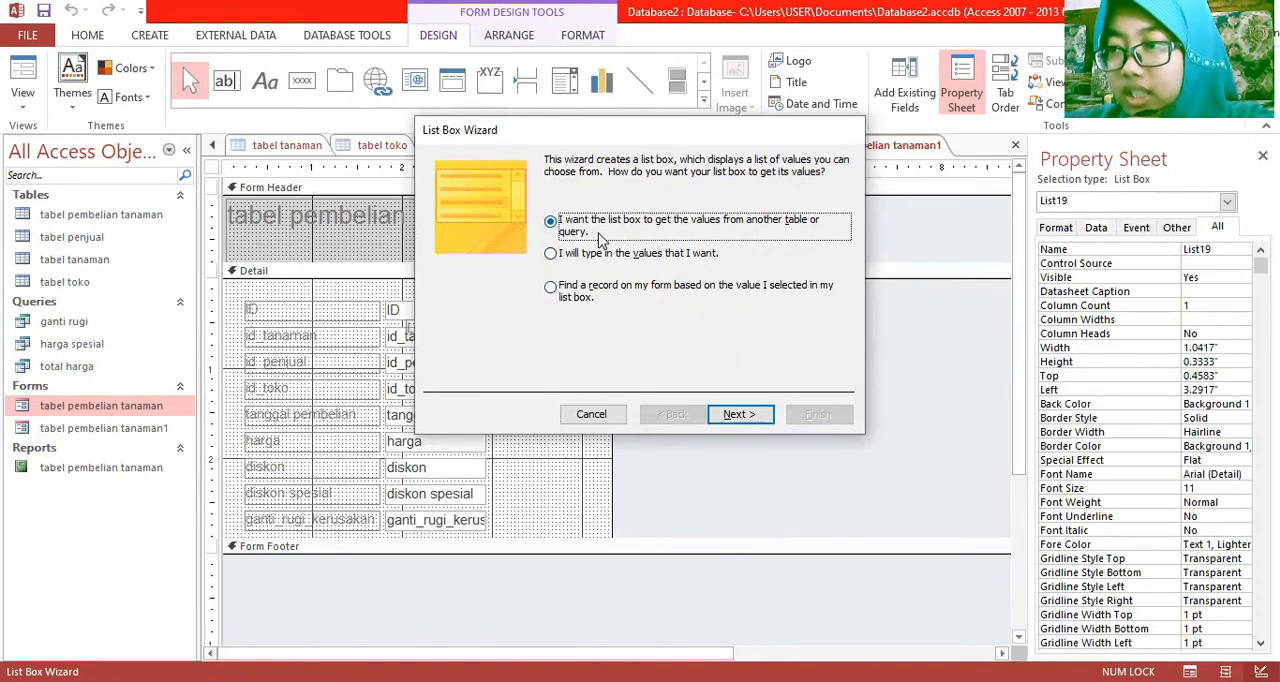
click(722, 416)
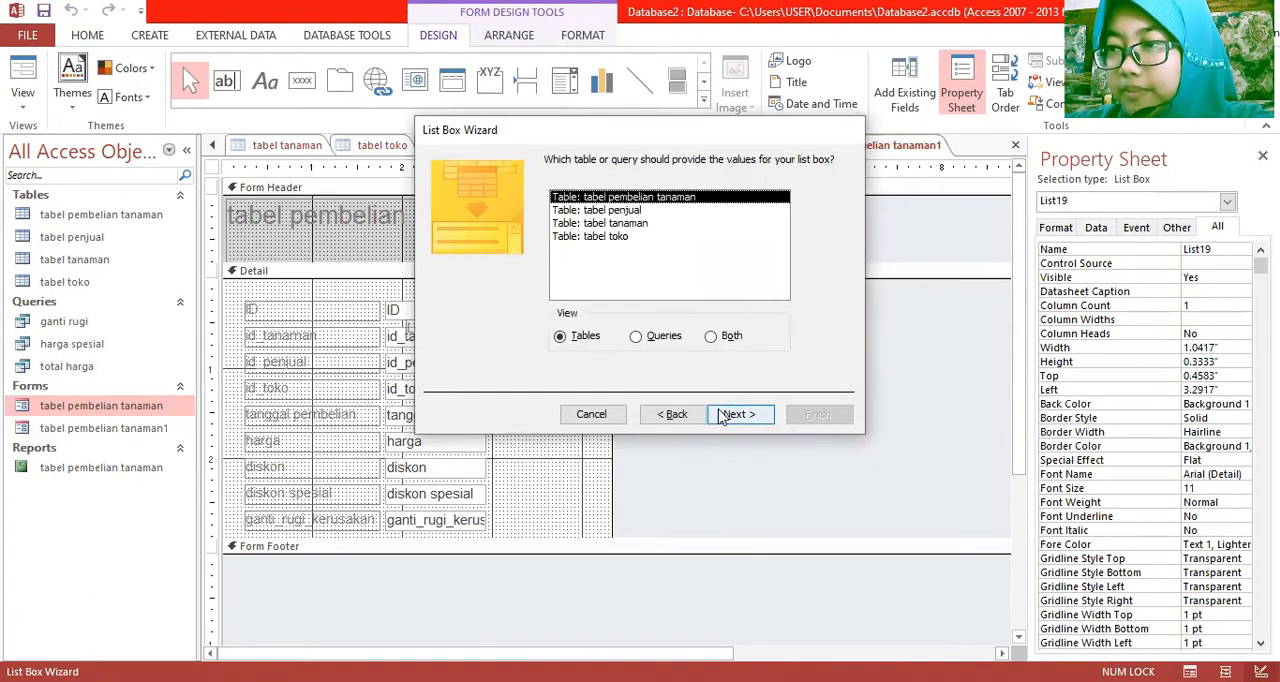
double_click(619, 211)
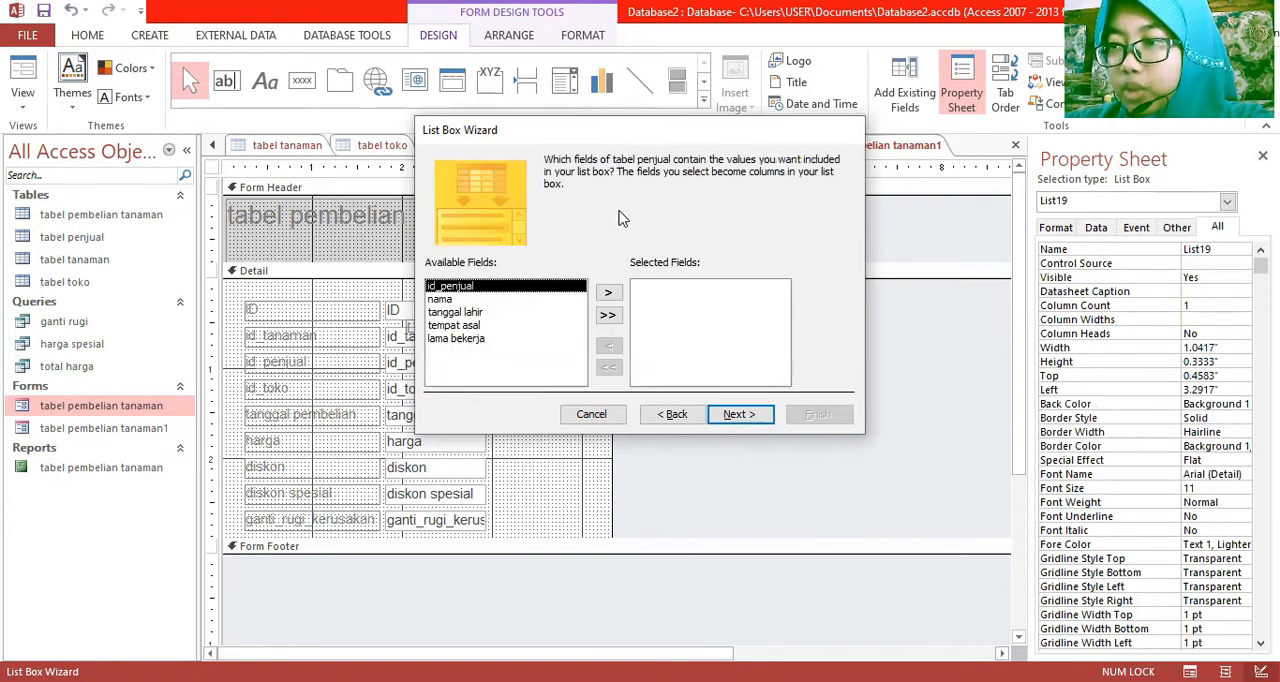
double_click(486, 298)
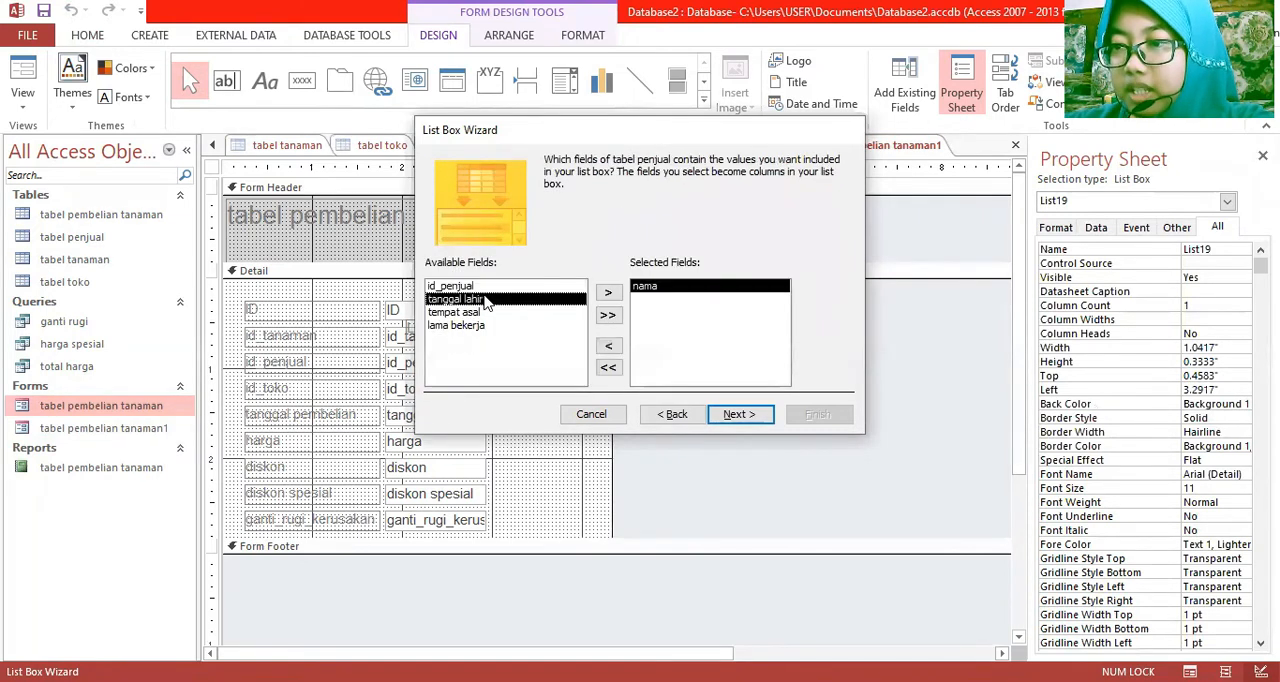
click(740, 425)
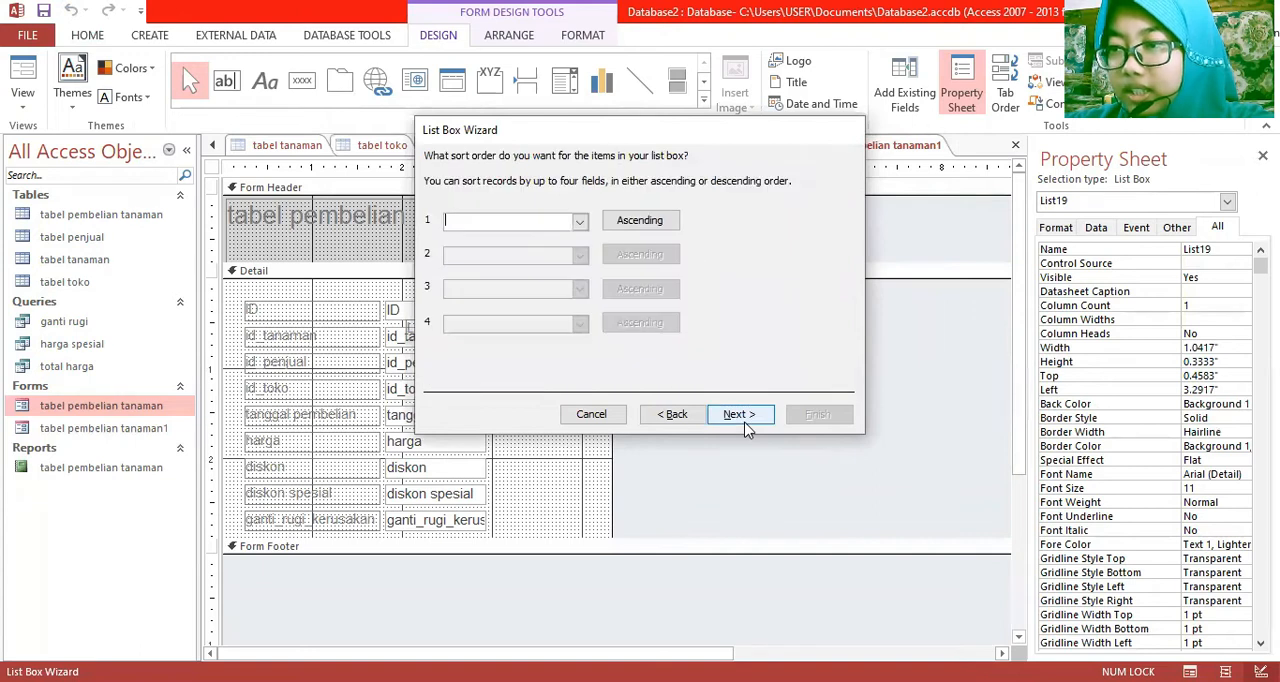
Sort the list box items by nama in ascending order and keep the key column hidden
click(580, 221)
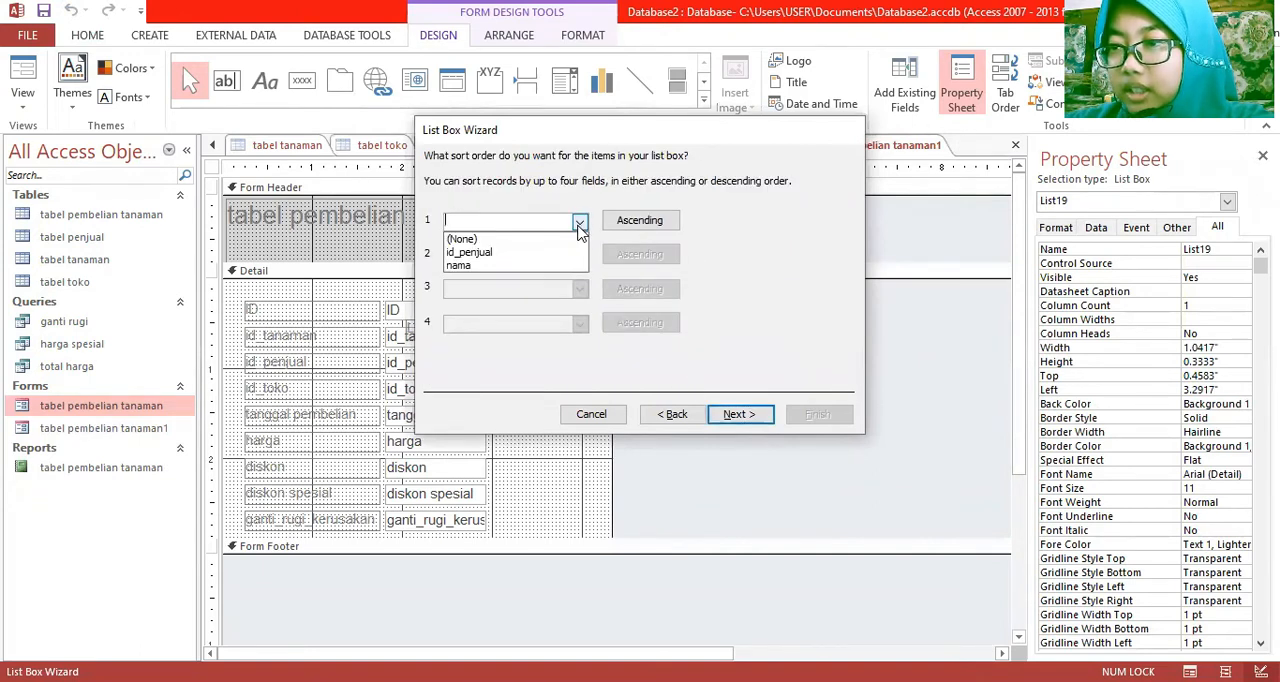
click(565, 266)
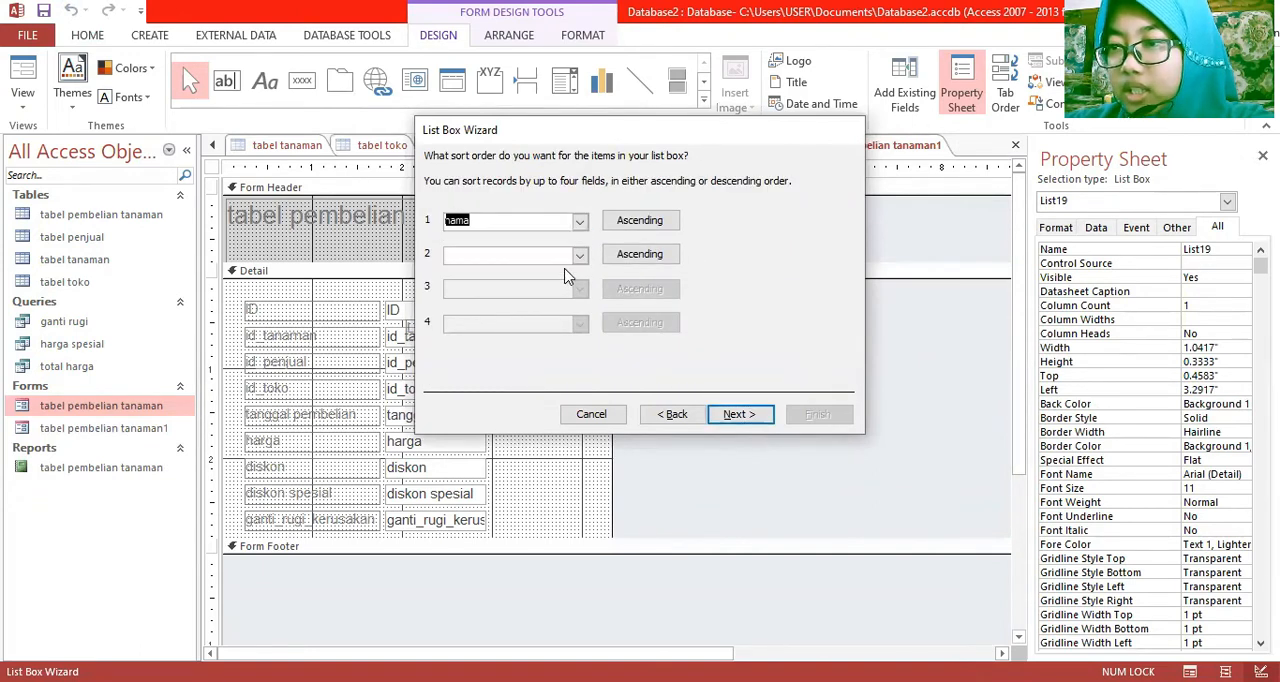
click(738, 414)
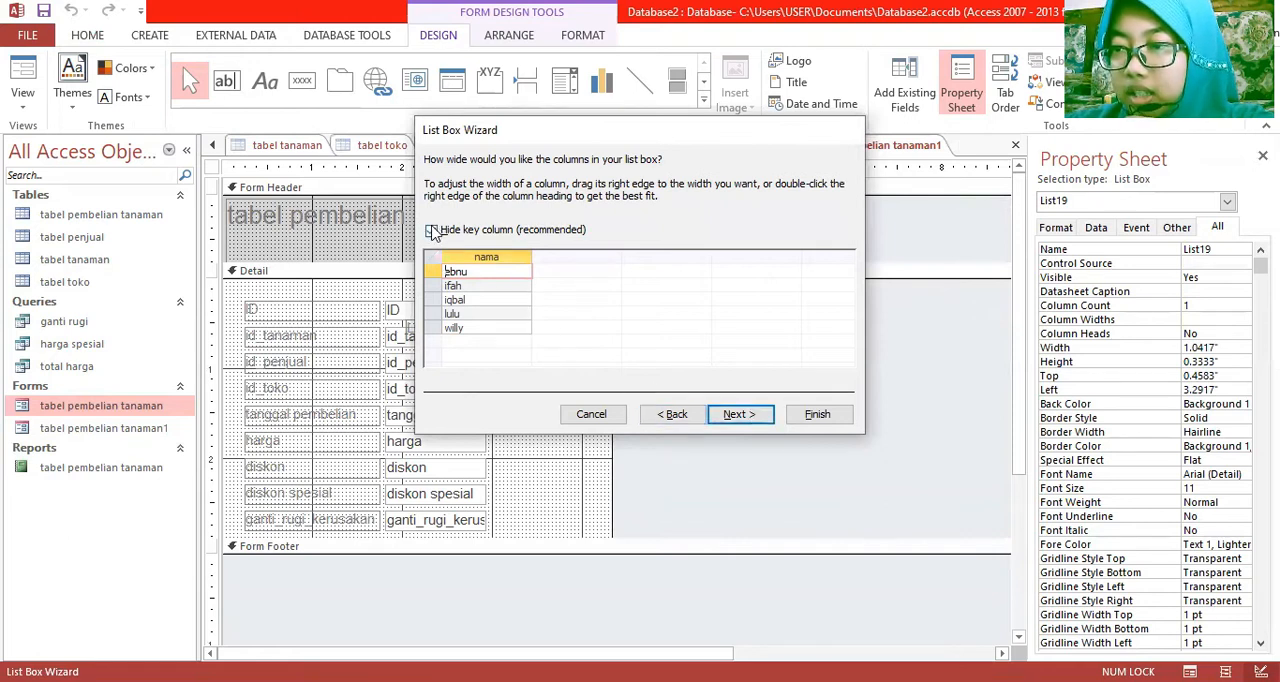
click(432, 230)
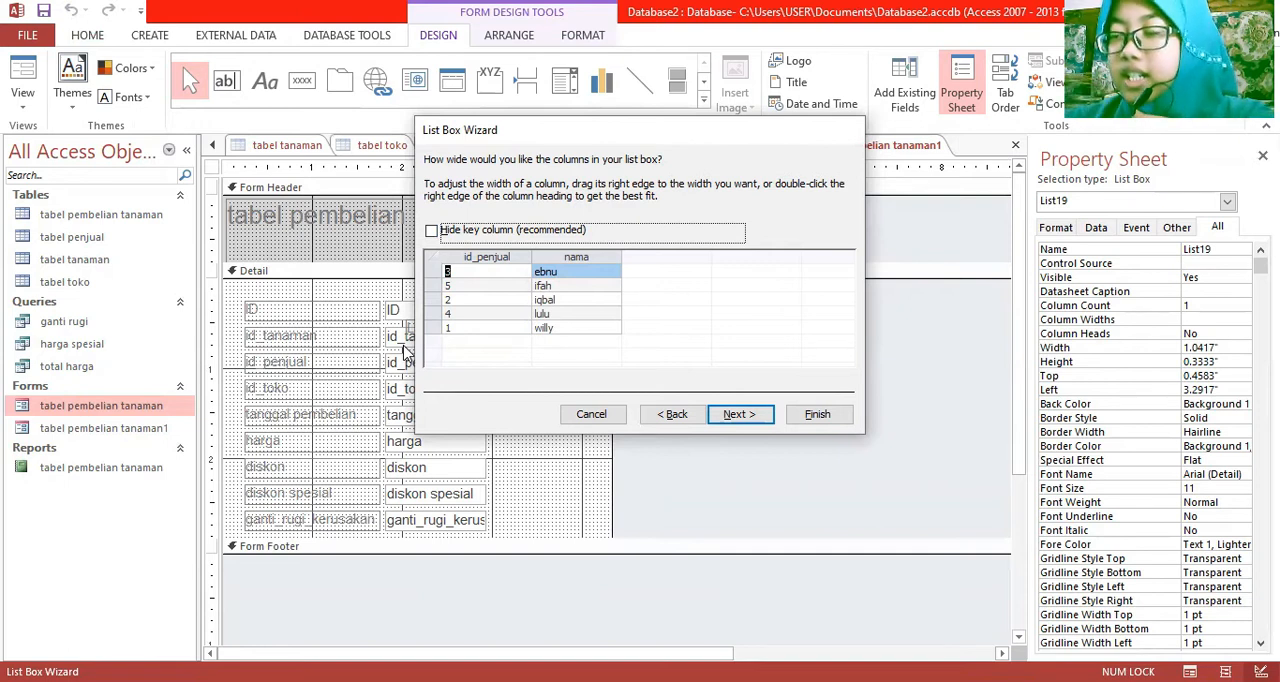
click(431, 231)
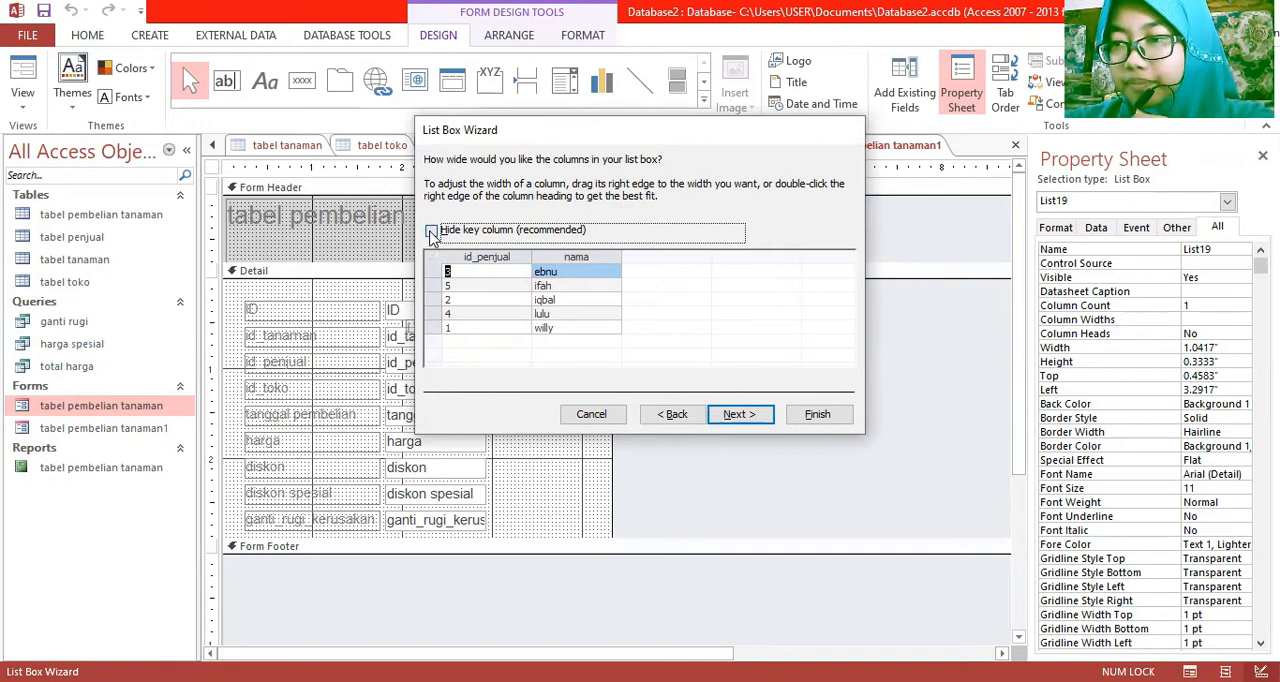
click(734, 413)
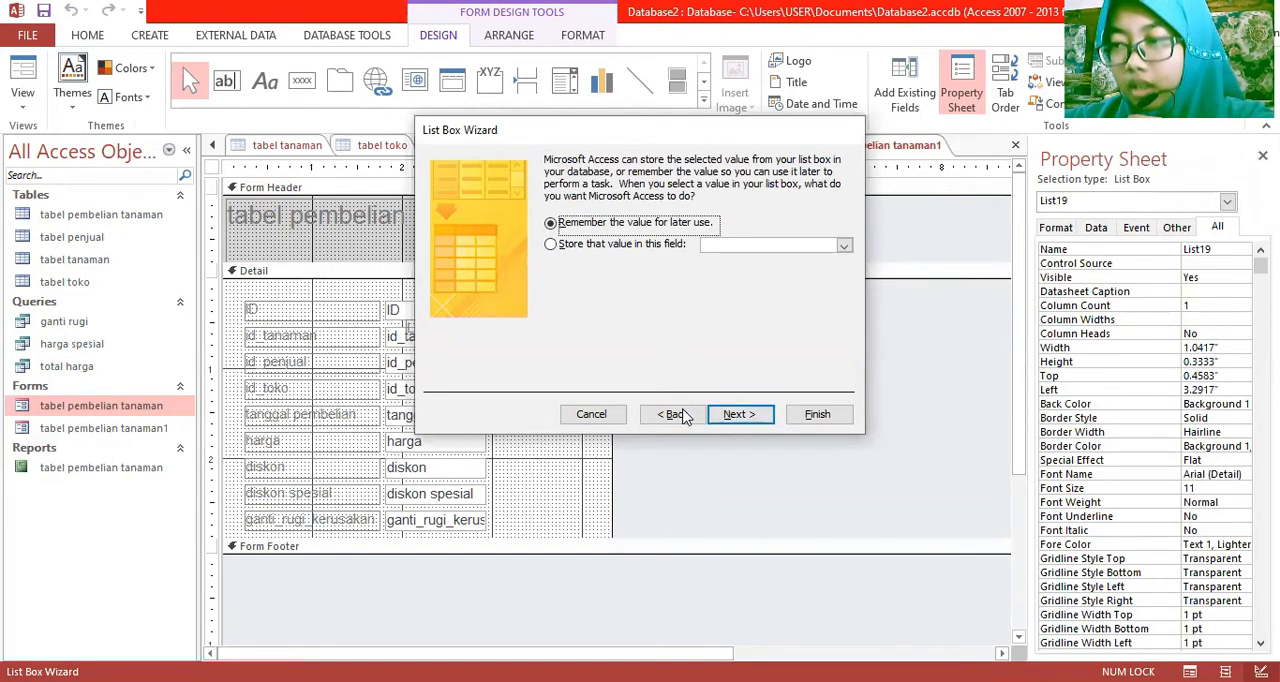
Have the list box remember its value for later use, label it "Nama Penjual" and finish the wizard
click(728, 424)
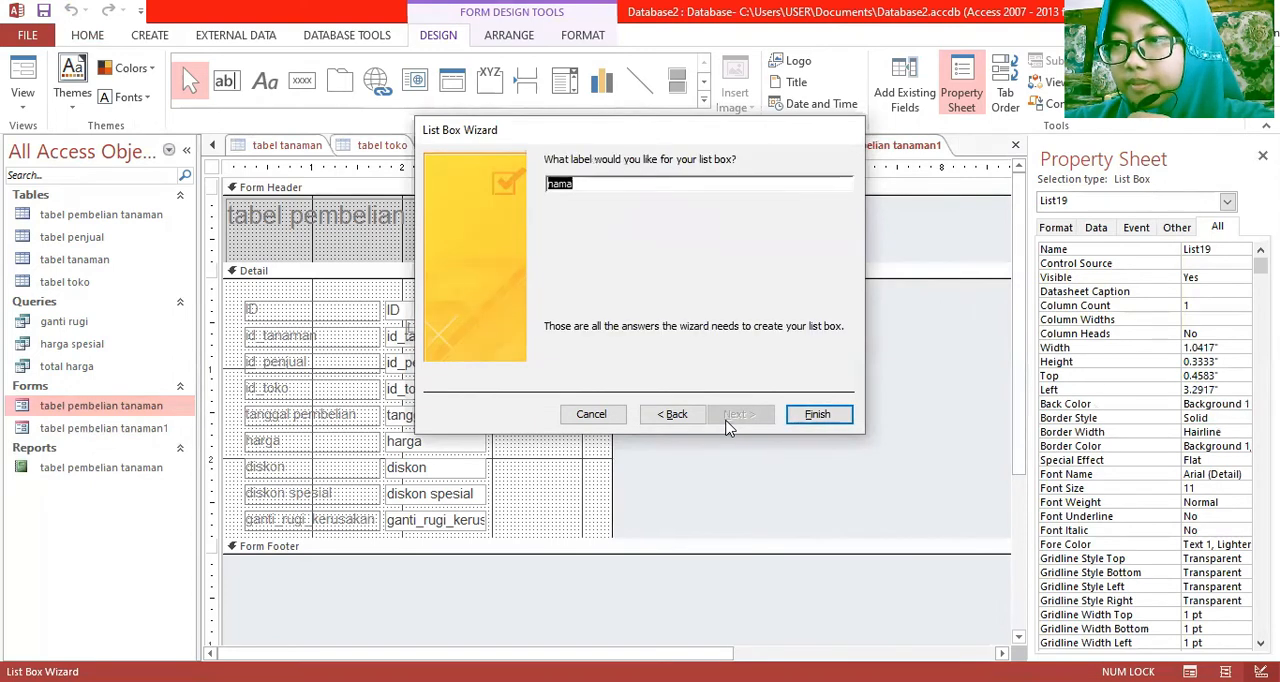
text(Nama)
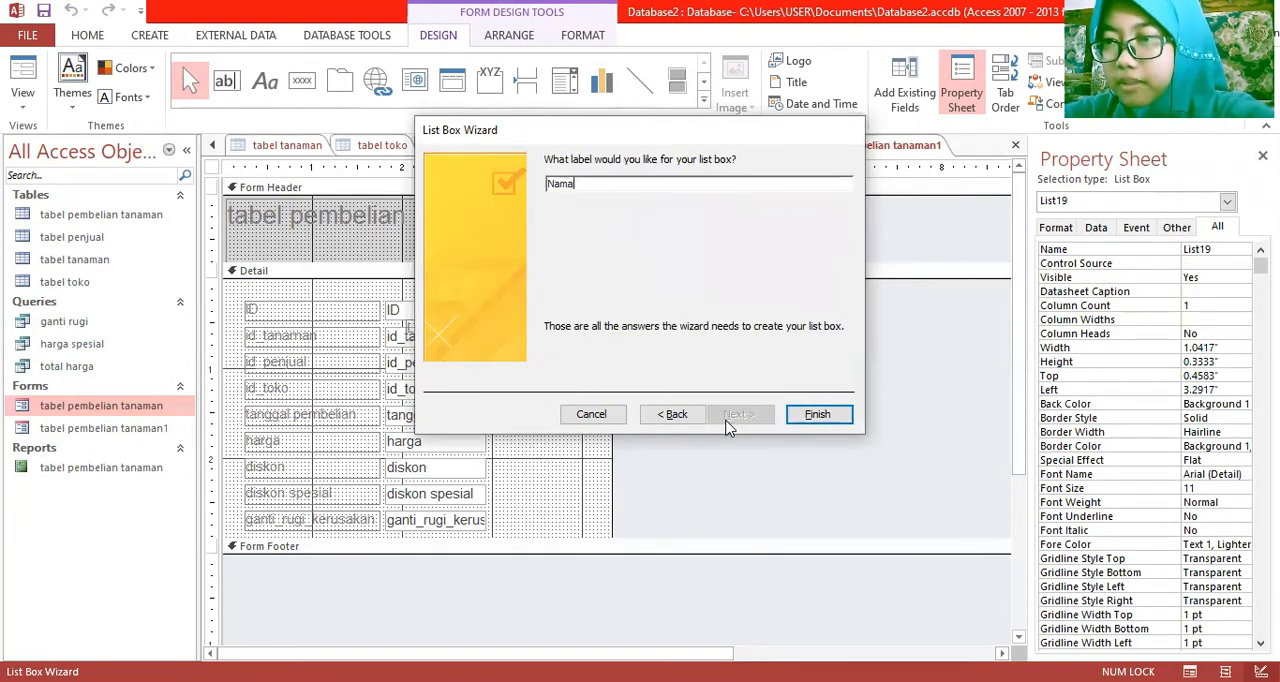
key(Return)
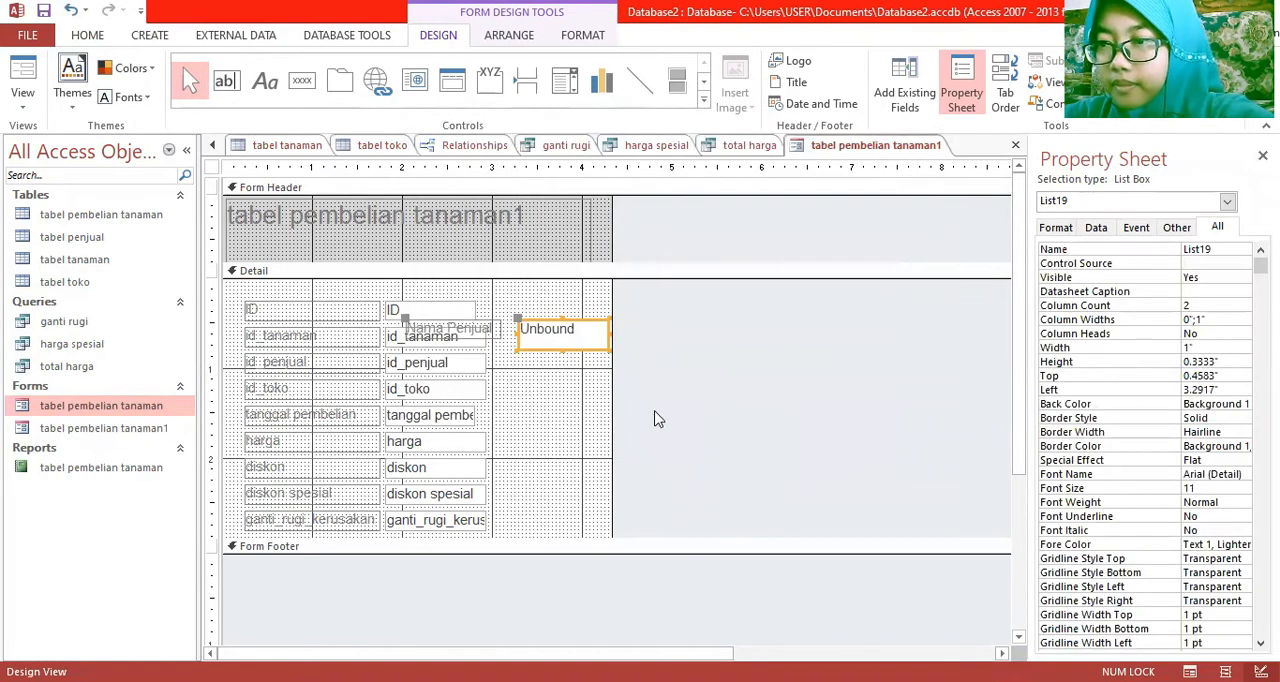
Resize the Nama Penjual list box to about 1.25 by 0.21 inches and check the form in Form View
drag(609, 334, 632, 338)
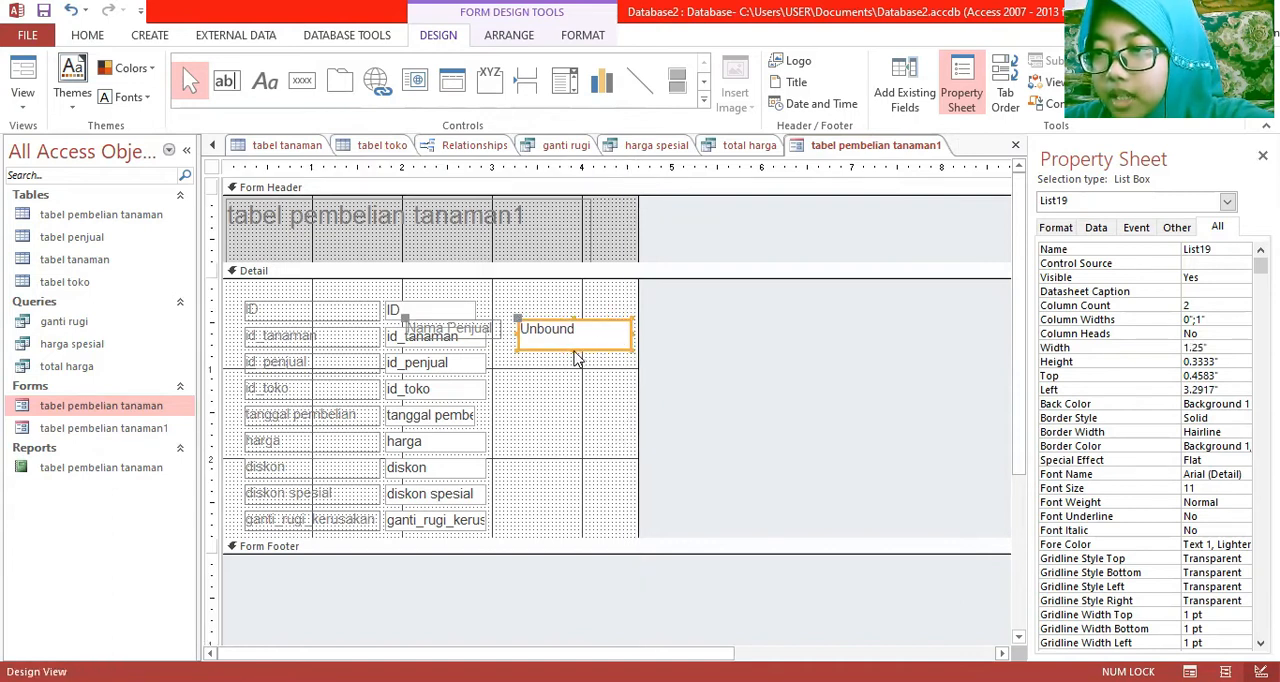
click(569, 334)
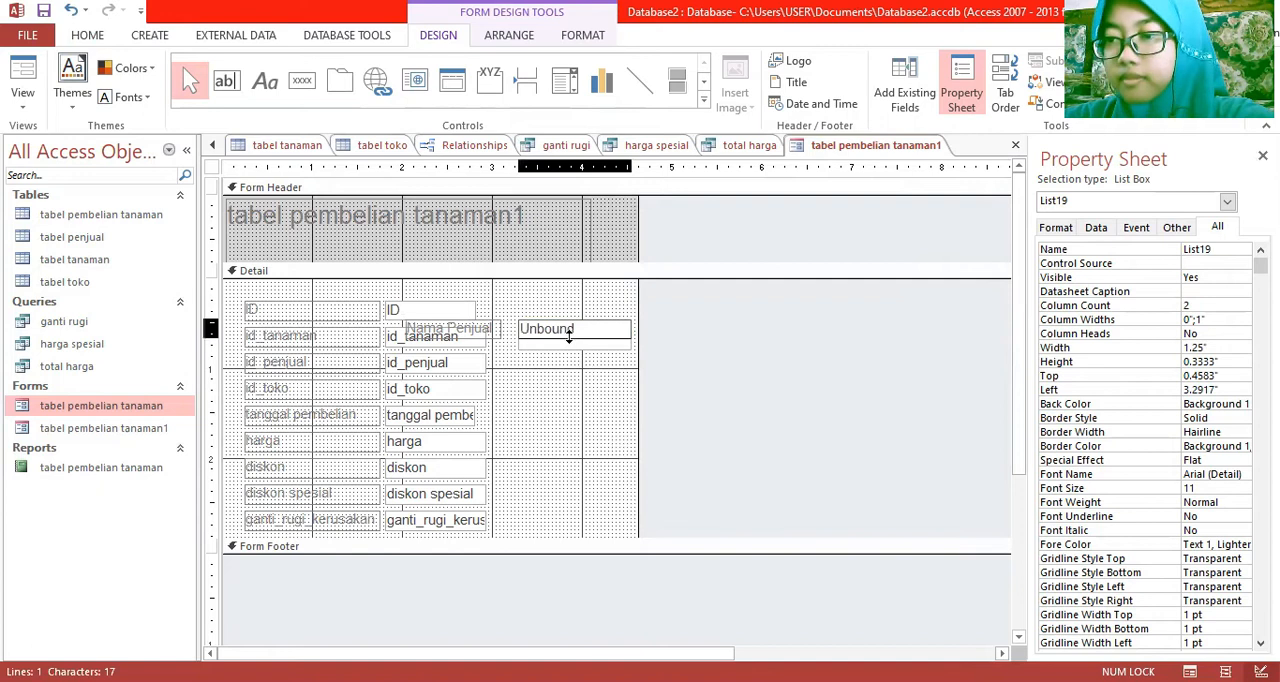
drag(569, 336, 570, 340)
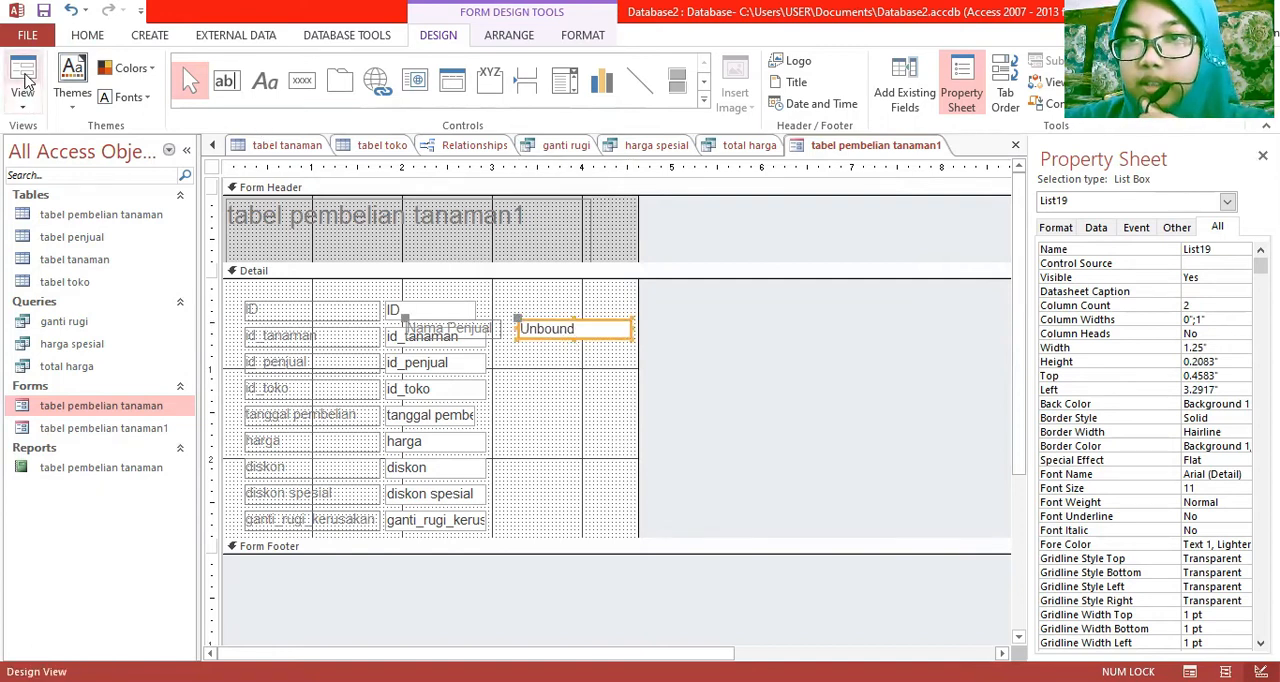
click(26, 78)
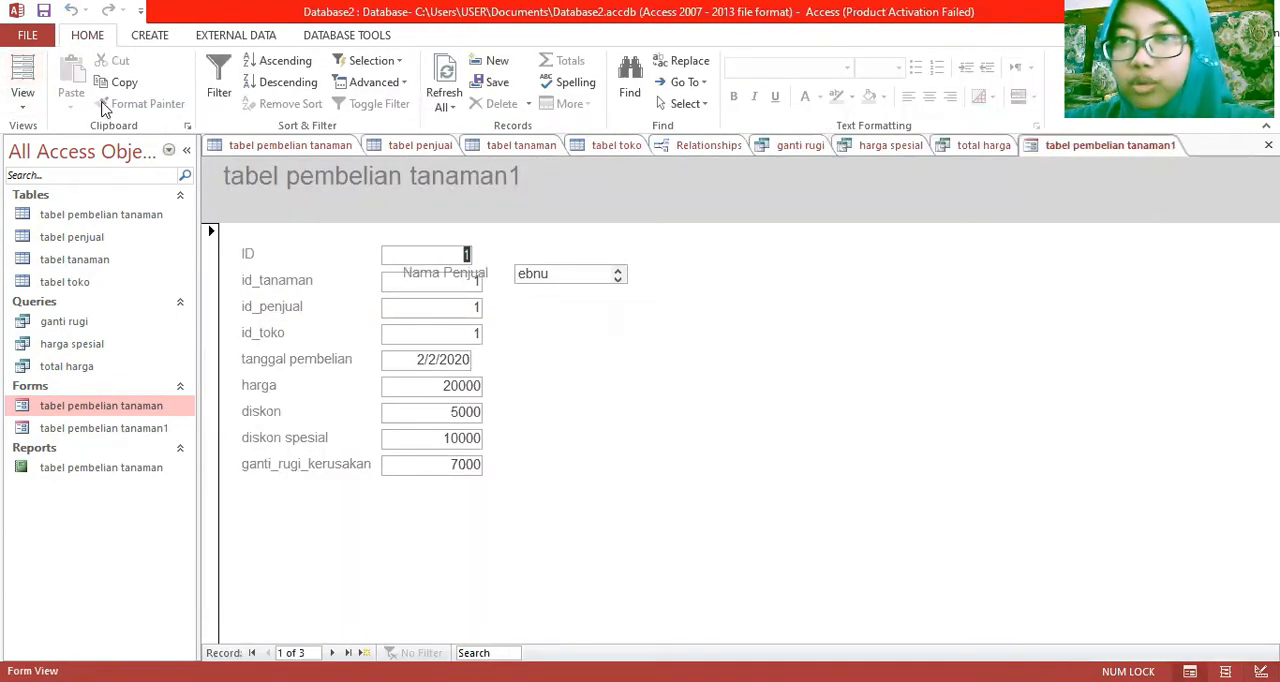
click(22, 98)
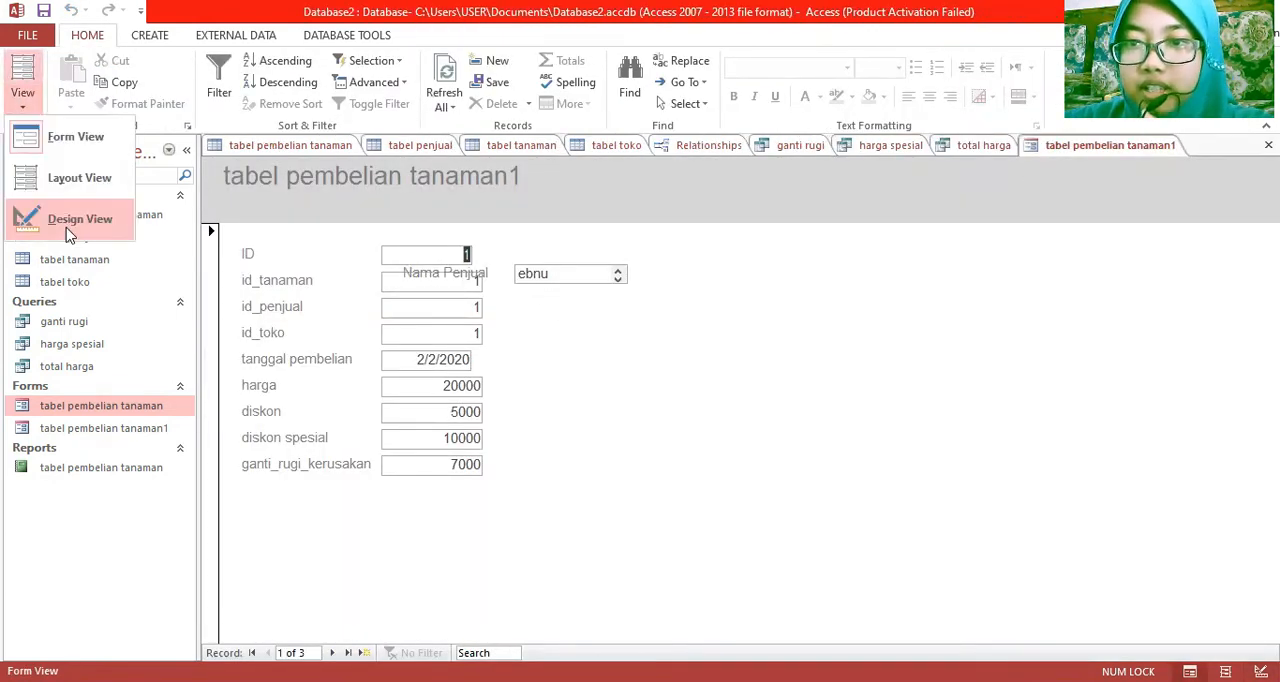
click(68, 230)
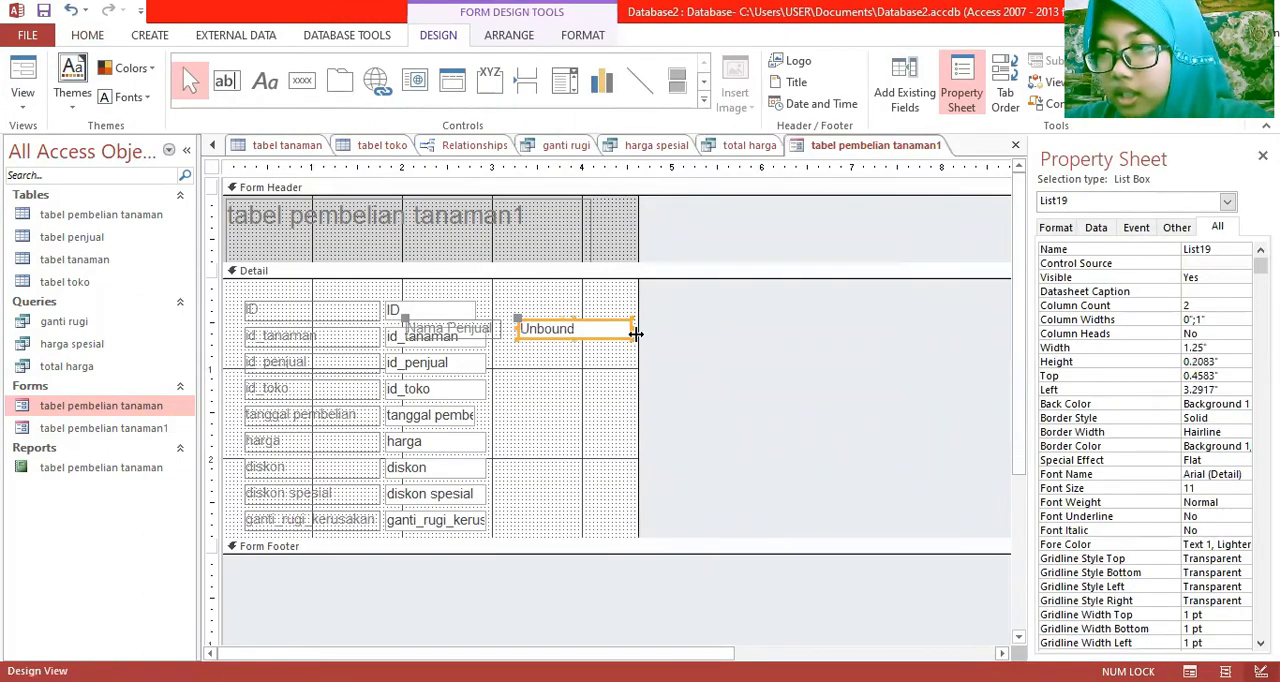
Widen the form, move the Nama Penjual list box with its label clear of the fields, and delete the id_penjual field with its label
drag(640, 345, 716, 343)
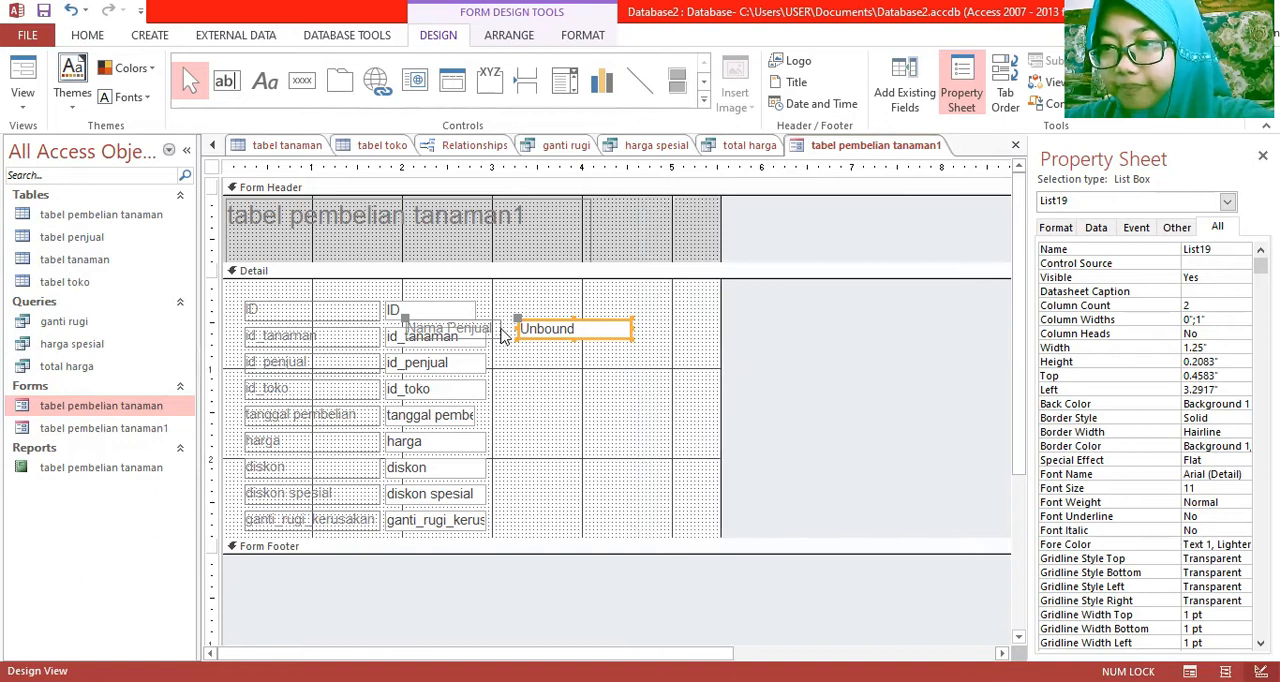
drag(500, 334, 600, 292)
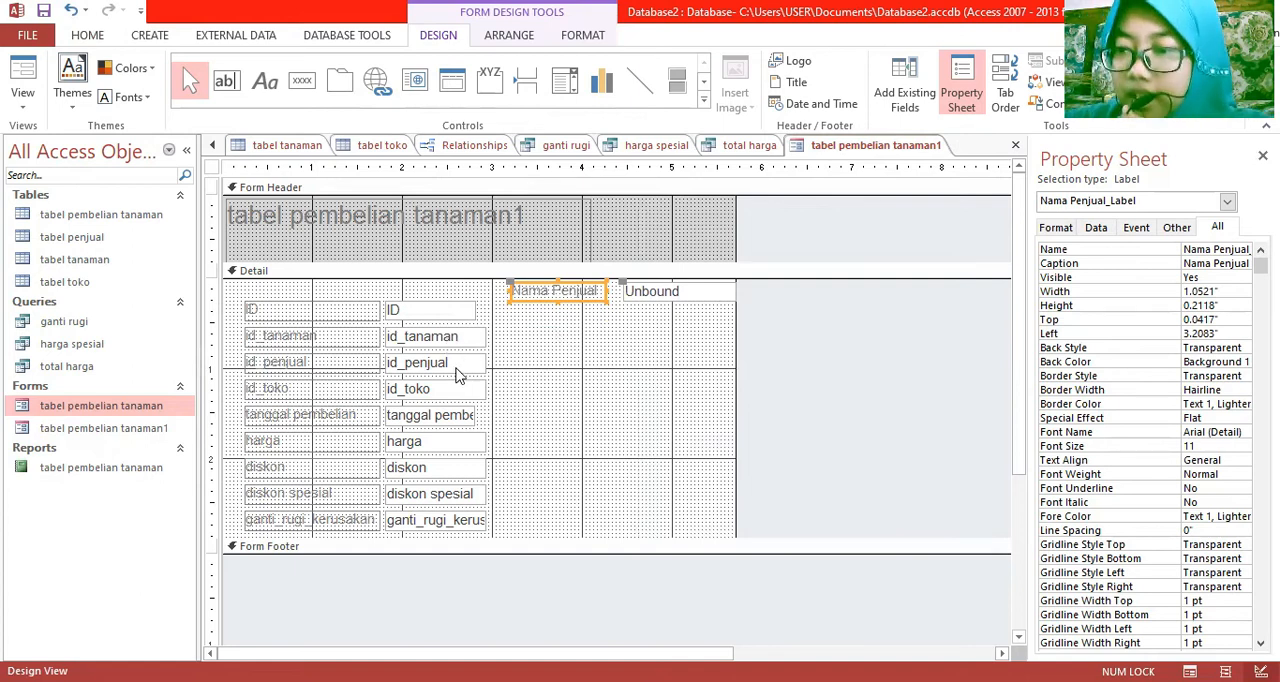
click(457, 367)
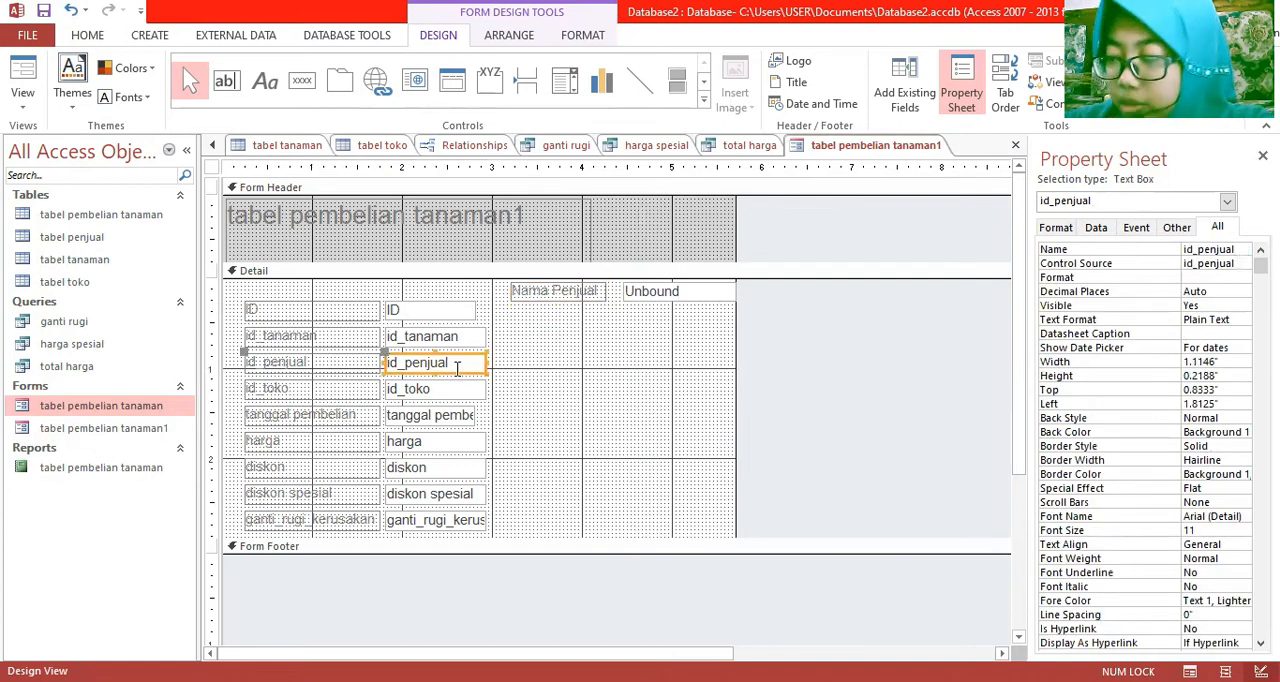
shift+click(366, 365)
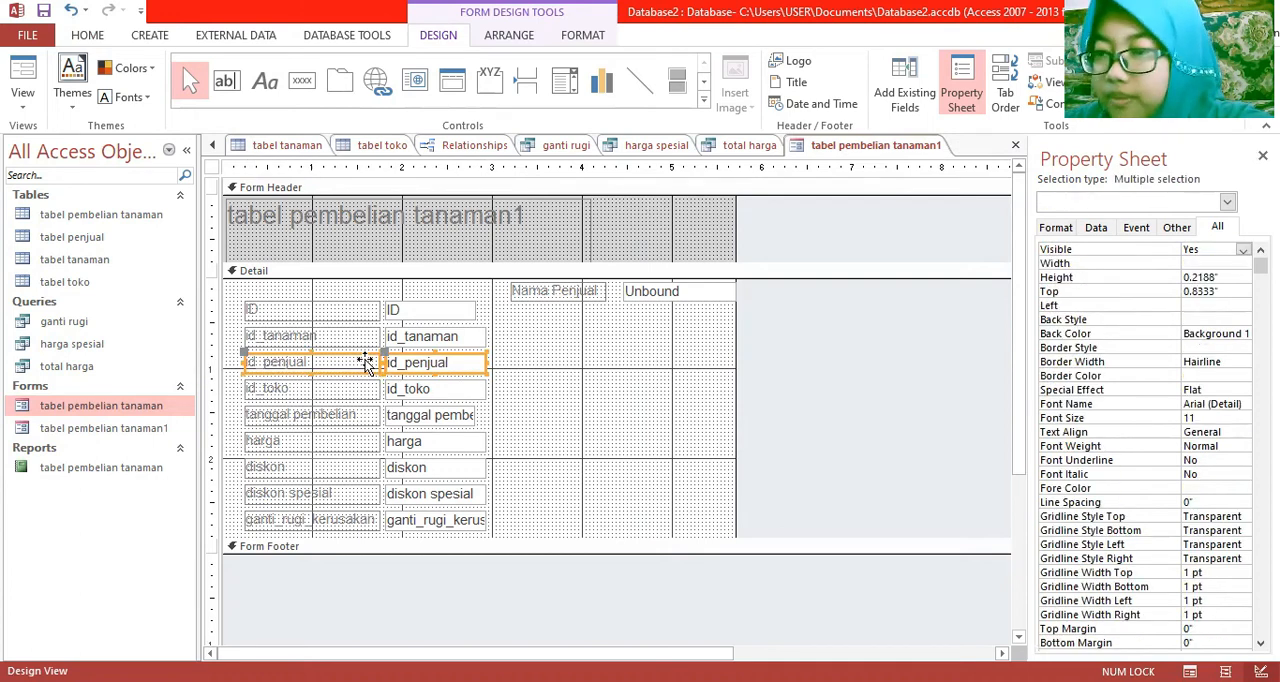
right_click(366, 365)
click(425, 492)
Move the Nama Penjual list box into the empty row between id_tanaman and id_toko and widen it to about 1.63 inches
drag(568, 291, 296, 363)
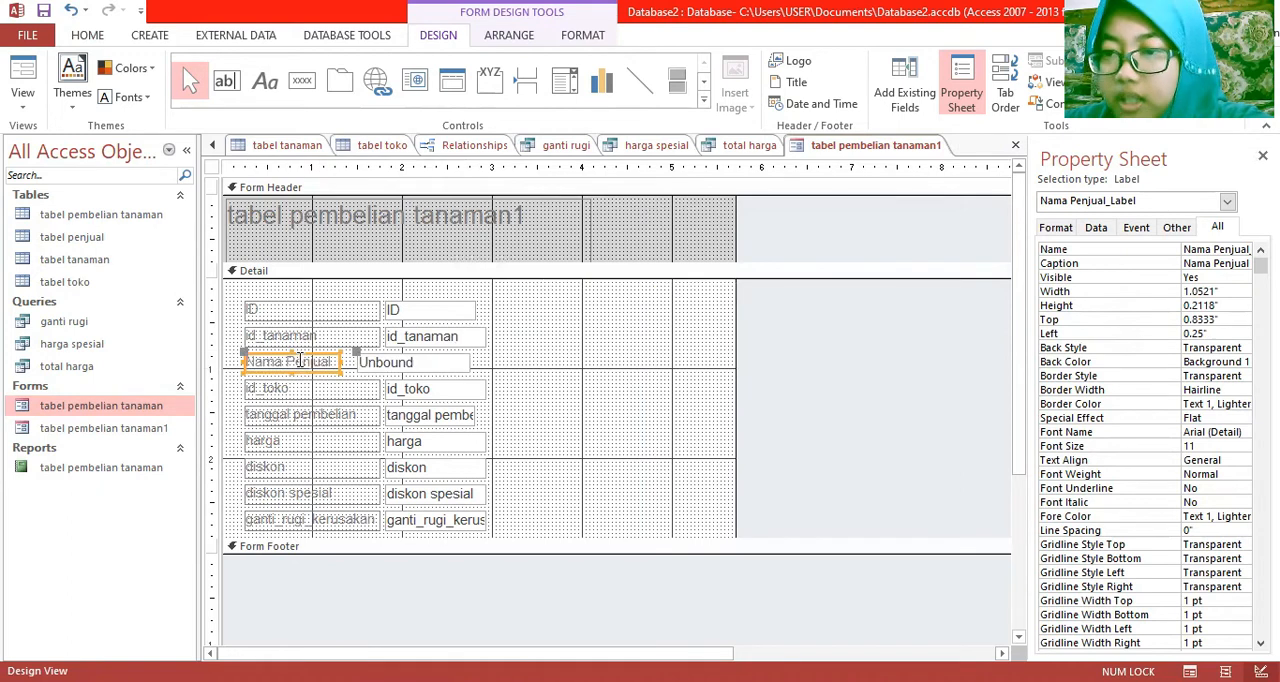
click(465, 362)
drag(470, 361, 505, 361)
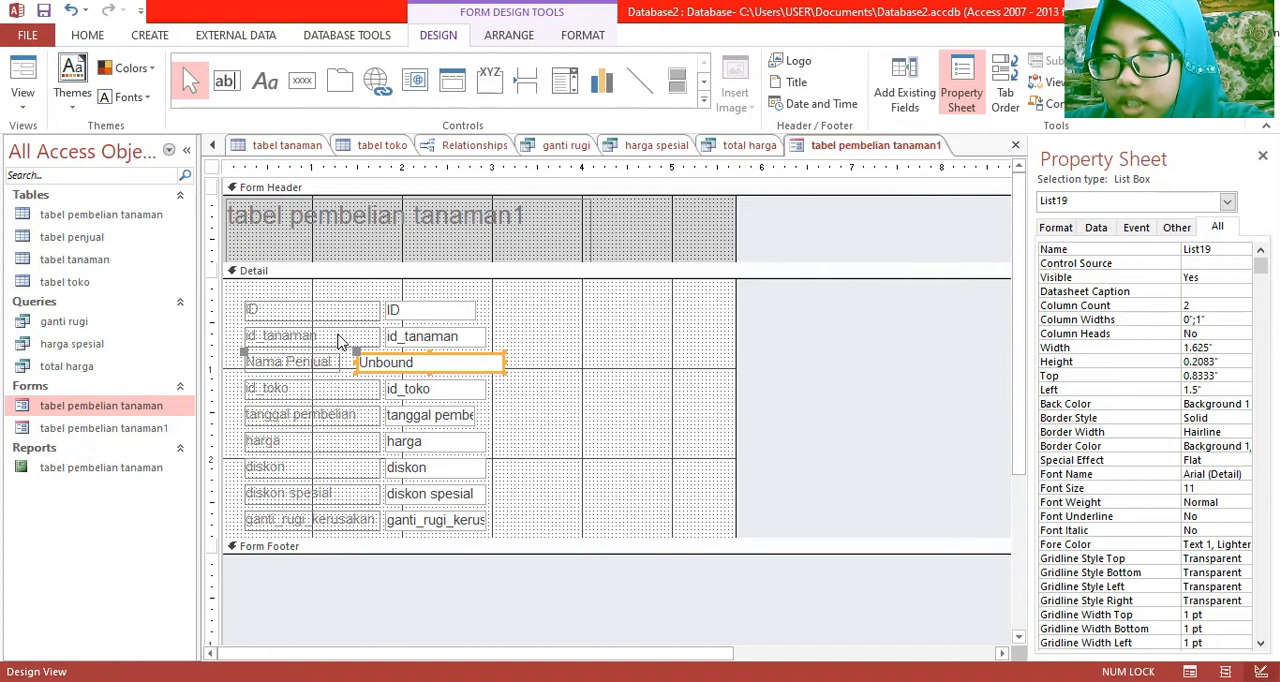
Draw a list box about 1.54 by 0.17 inches beside the id_tanaman field, taking its values from the nama field of tabel tanaman
click(339, 336)
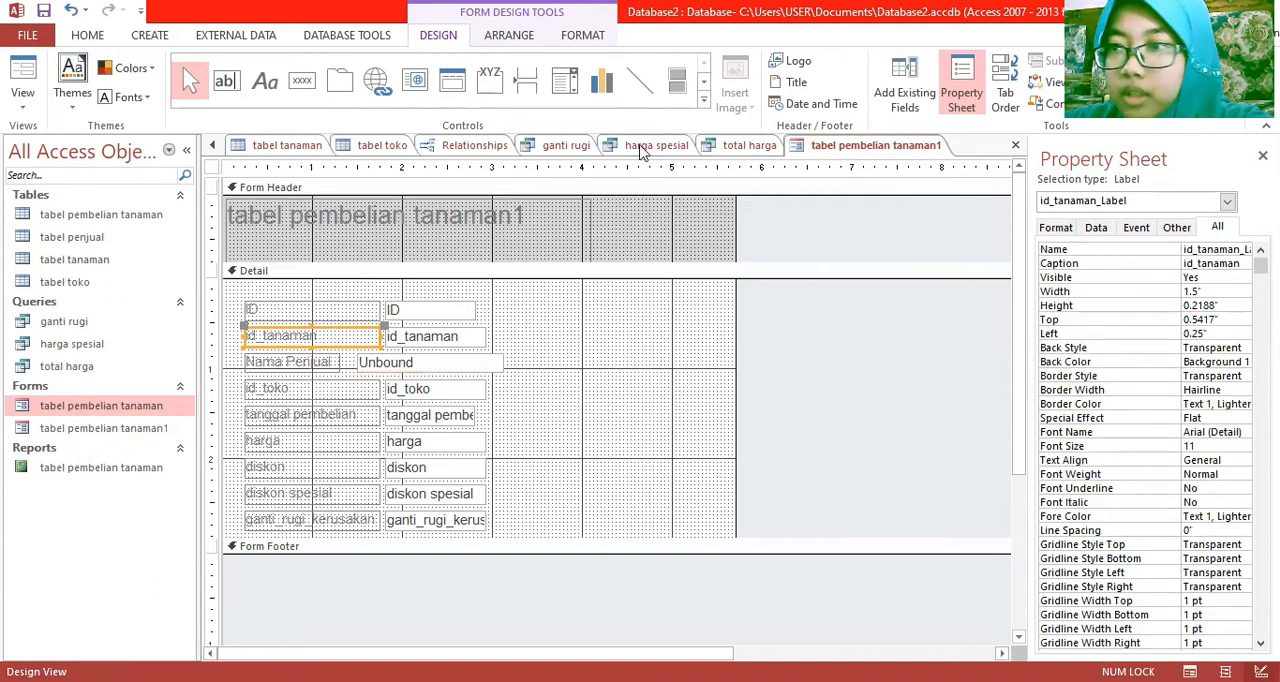
click(705, 85)
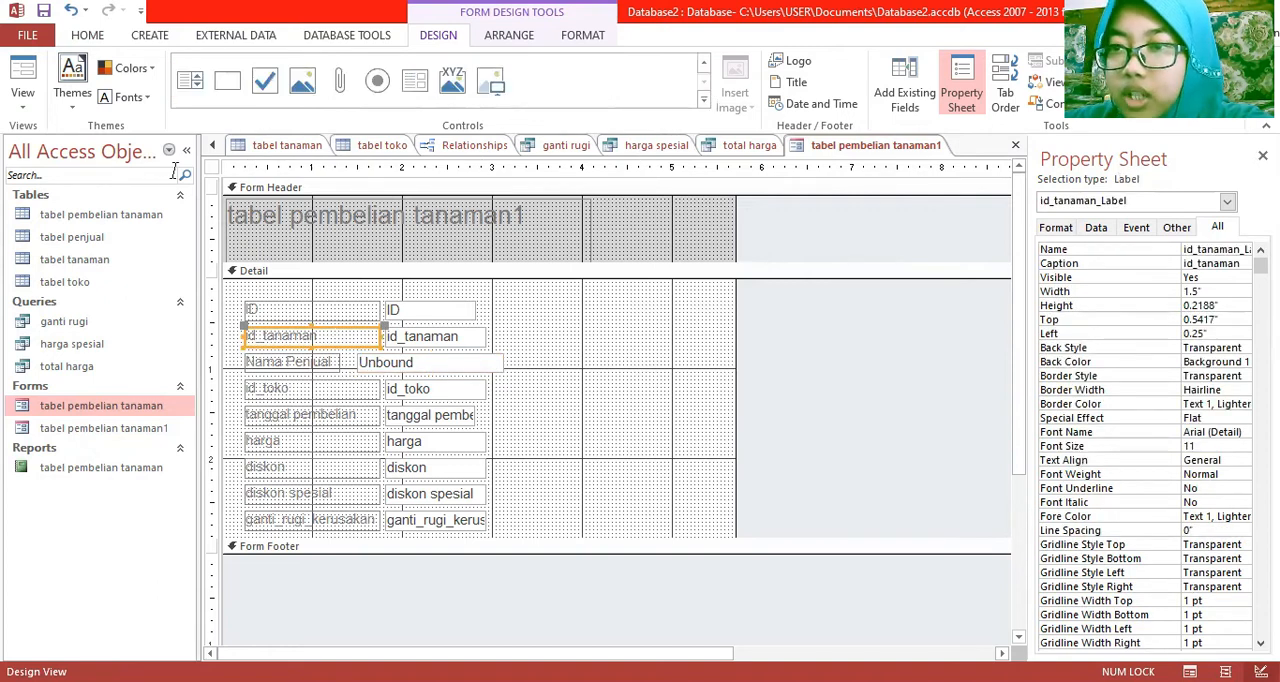
click(190, 83)
drag(532, 326, 668, 341)
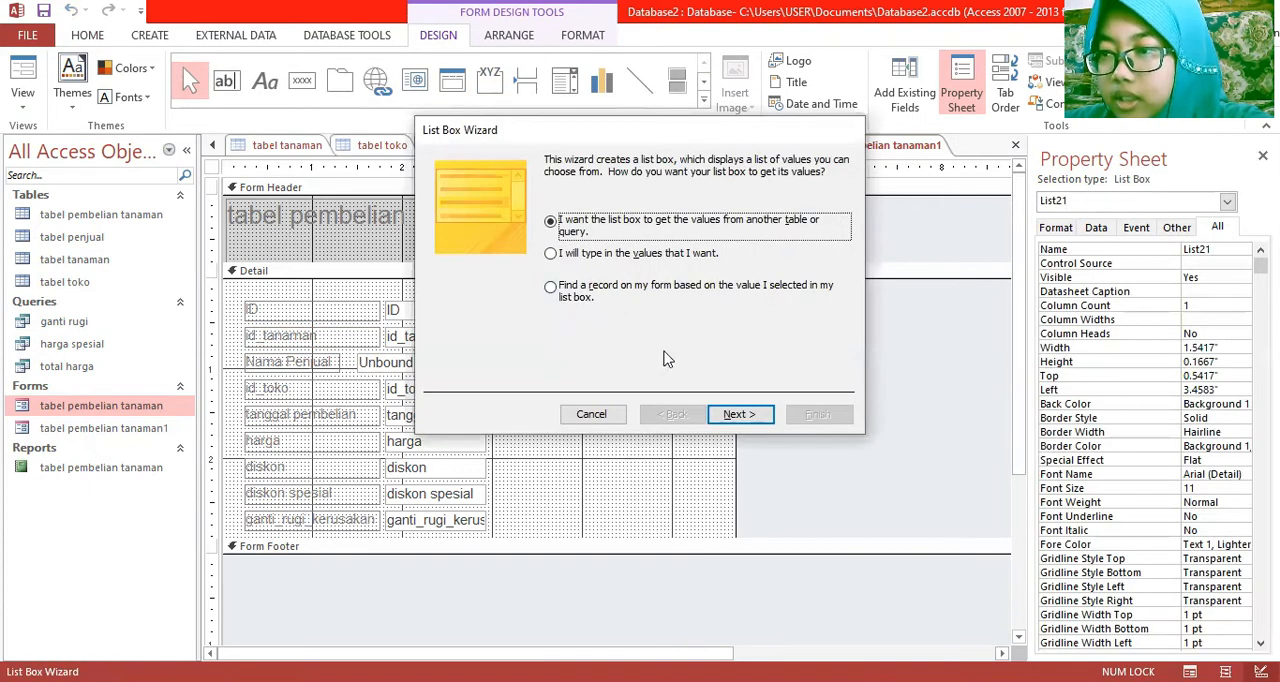
click(740, 414)
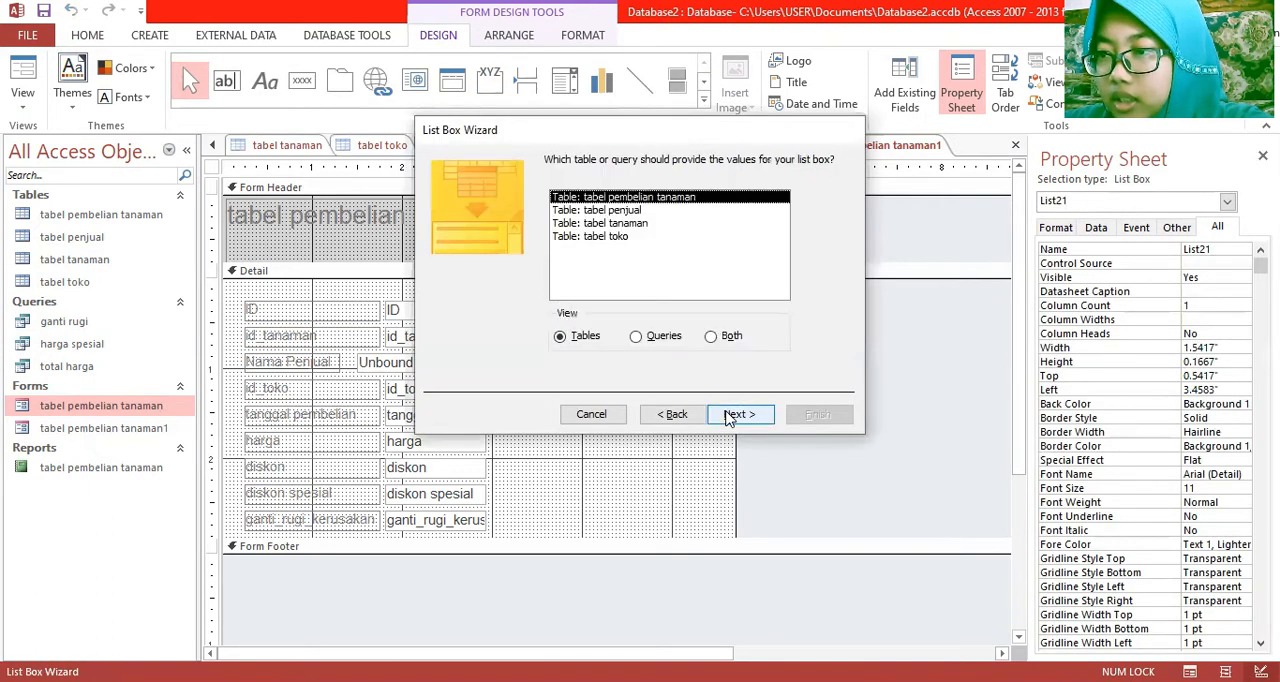
double_click(640, 226)
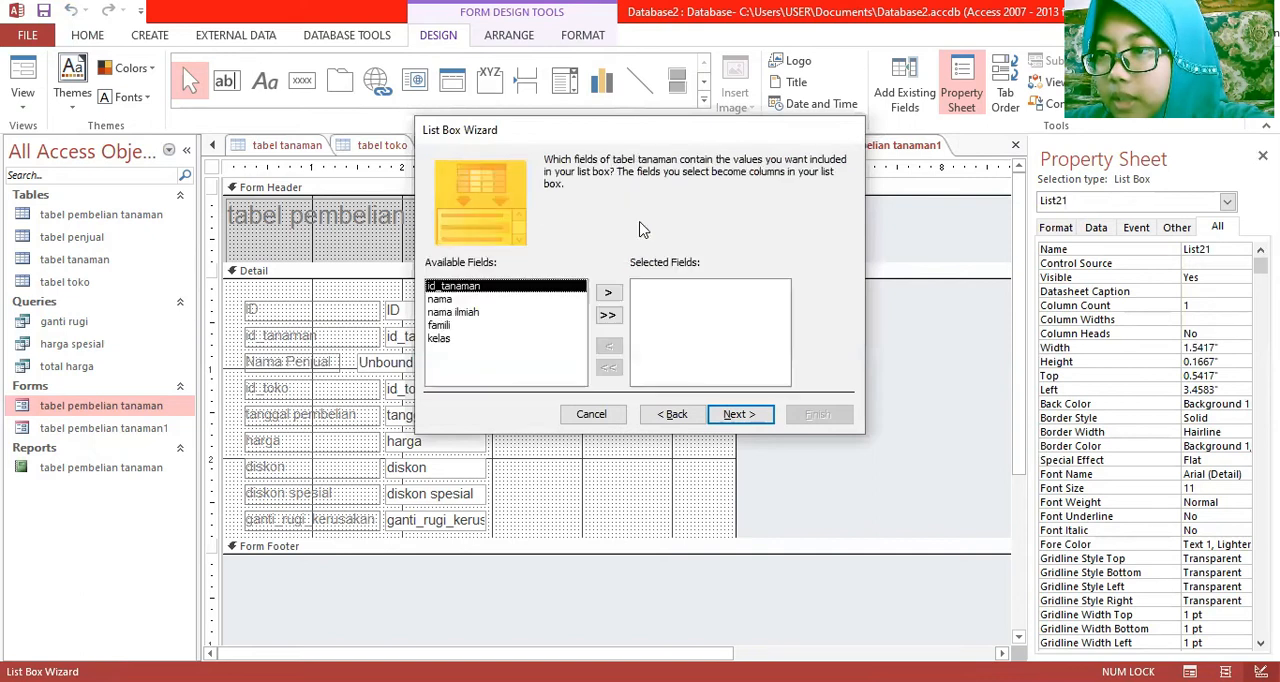
double_click(473, 299)
click(745, 411)
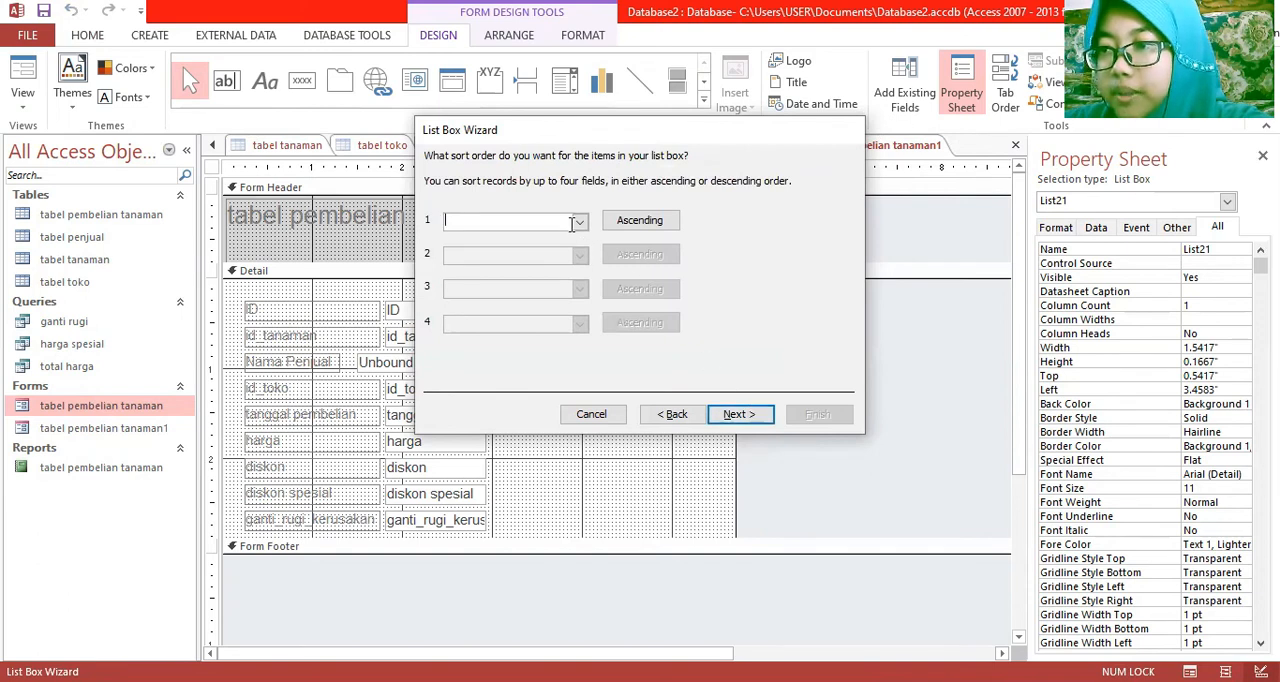
Sort the plant list box items by nama in ascending order and keep the key column hidden
click(579, 221)
click(571, 267)
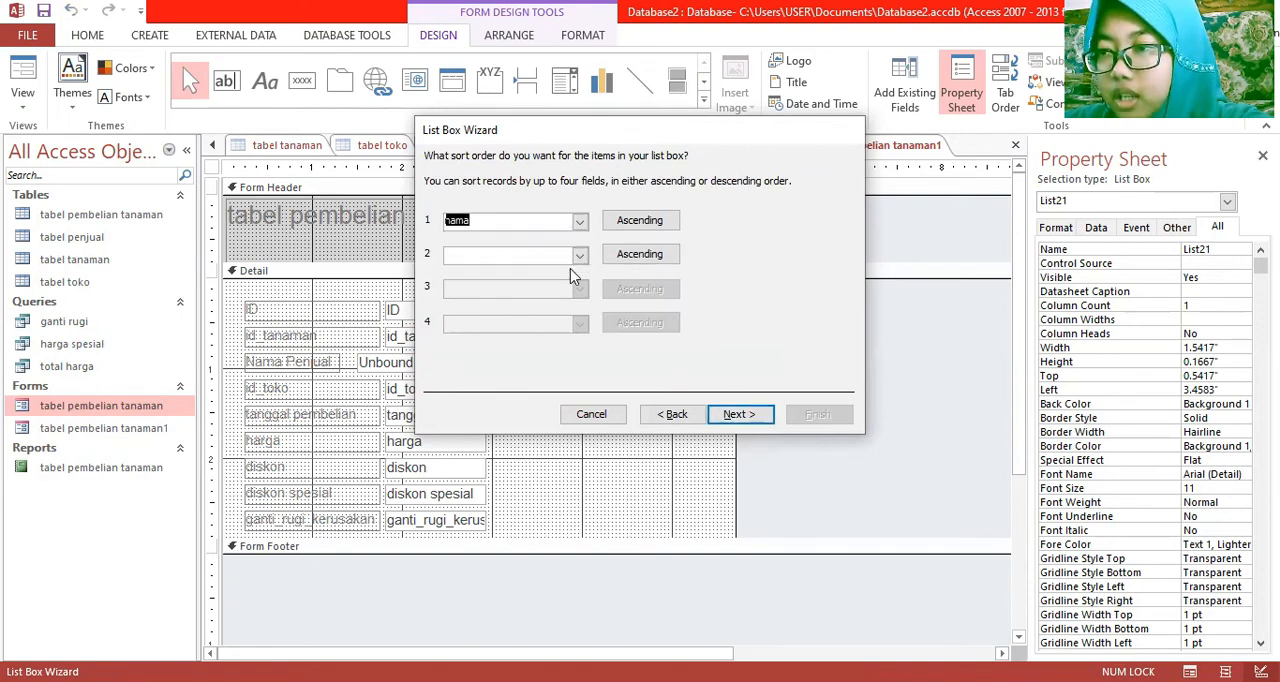
click(740, 410)
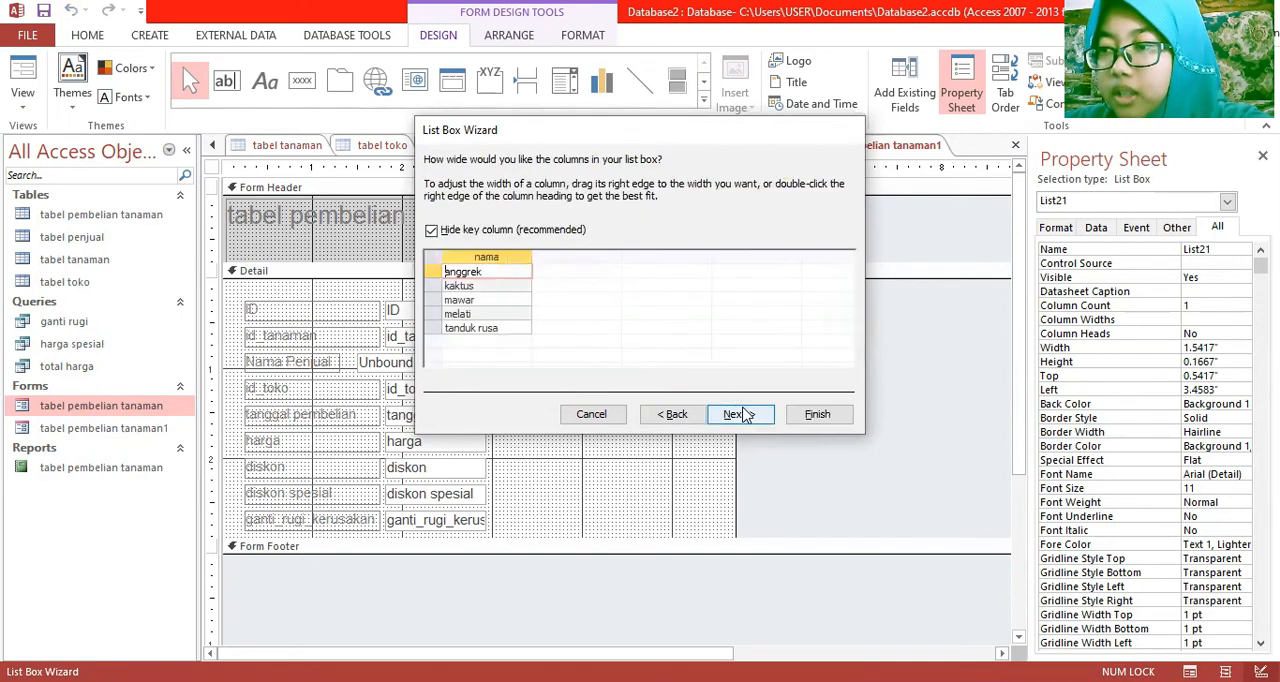
click(731, 418)
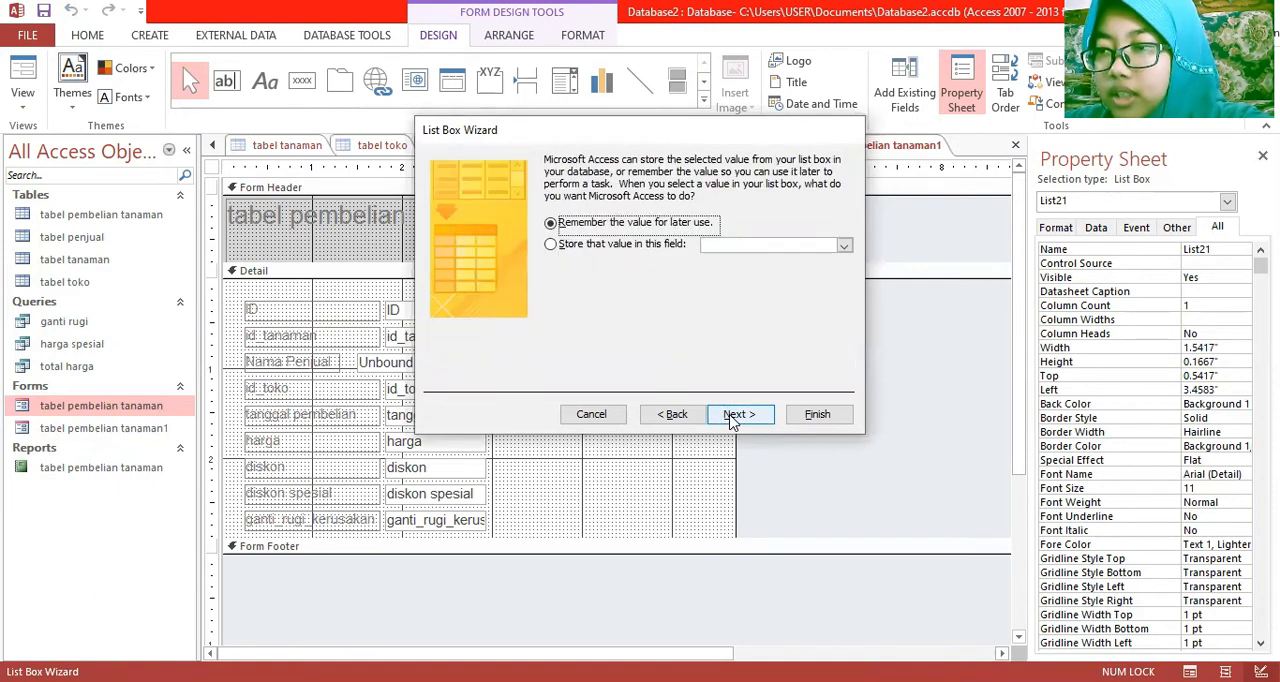
Have the plant list box remember its value for later use, label it "Nama Tanaman" and finish the wizard
click(740, 419)
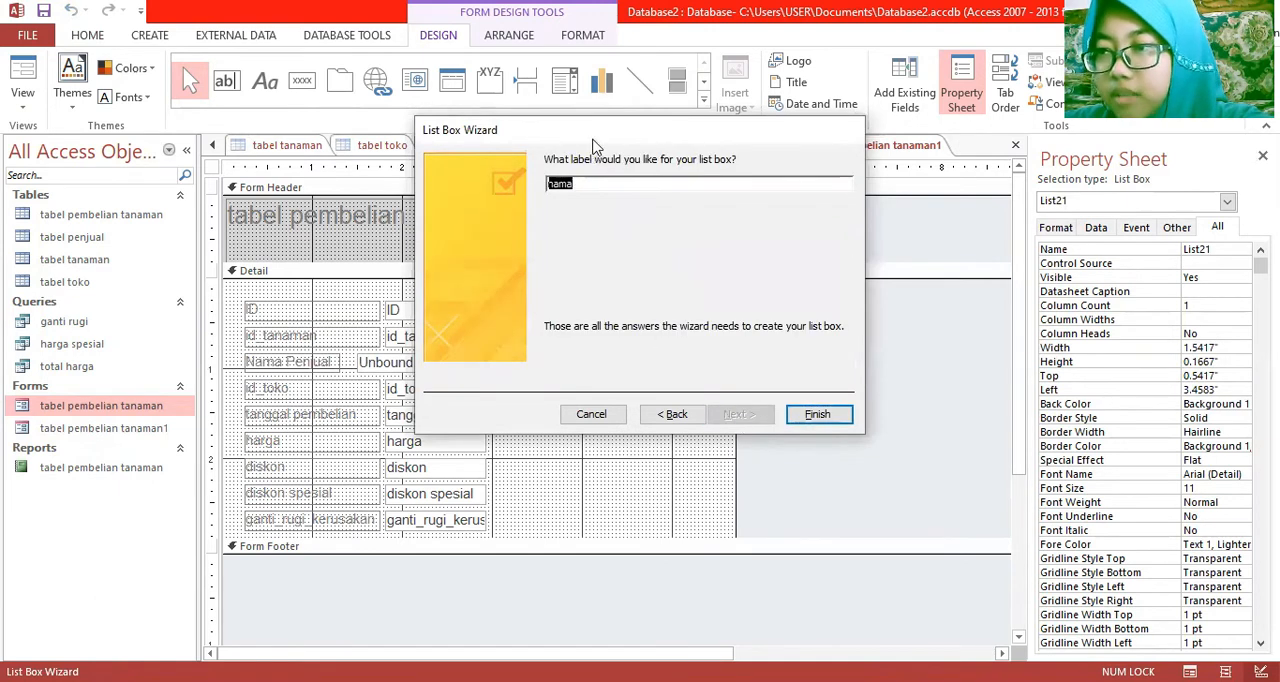
text(Namaa)
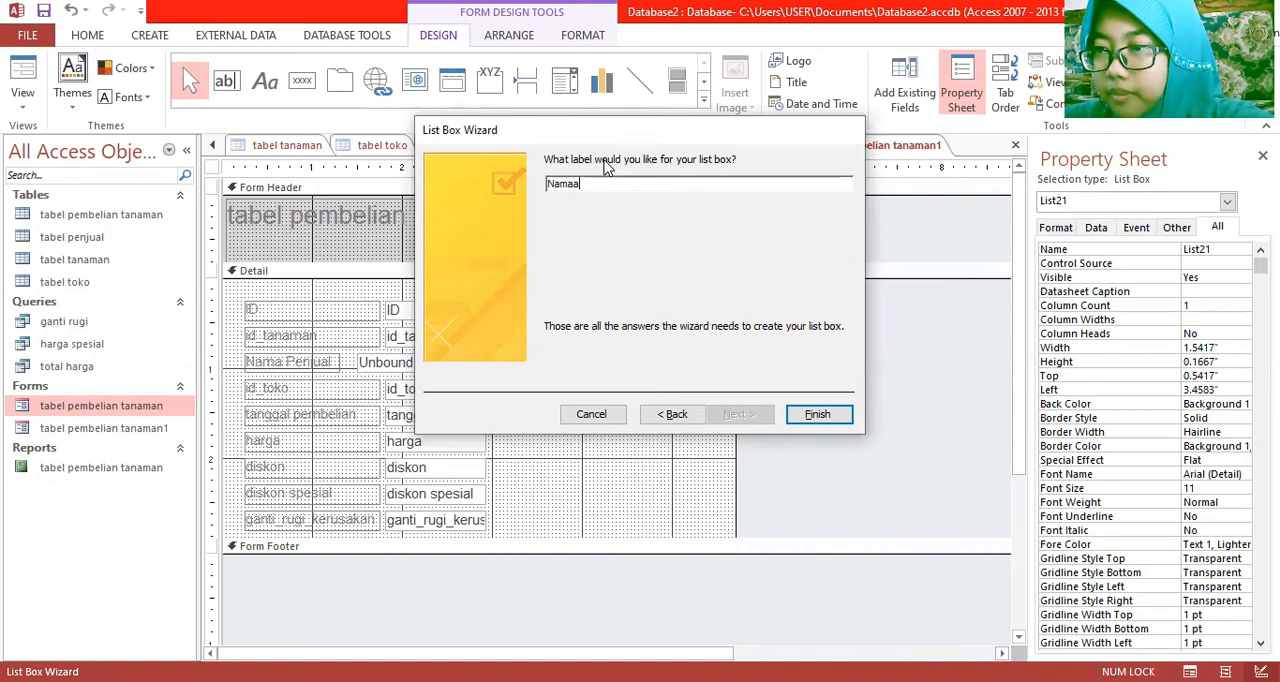
text( Tanaman)
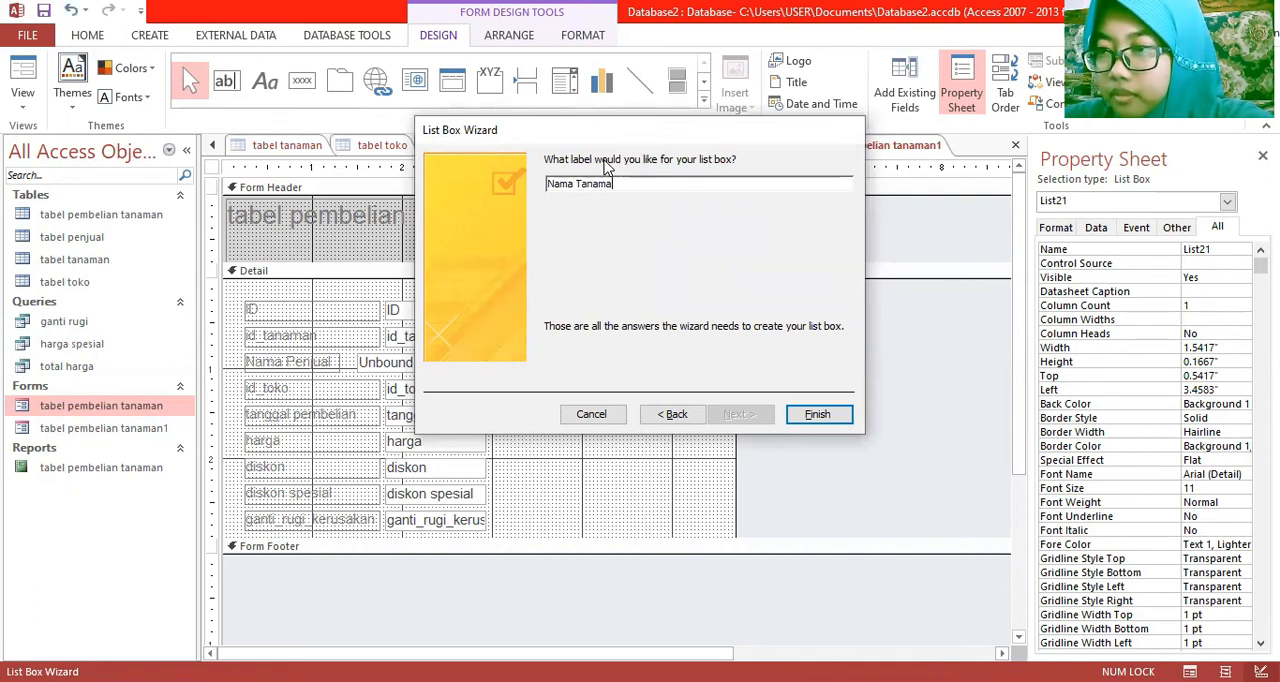
key(Return)
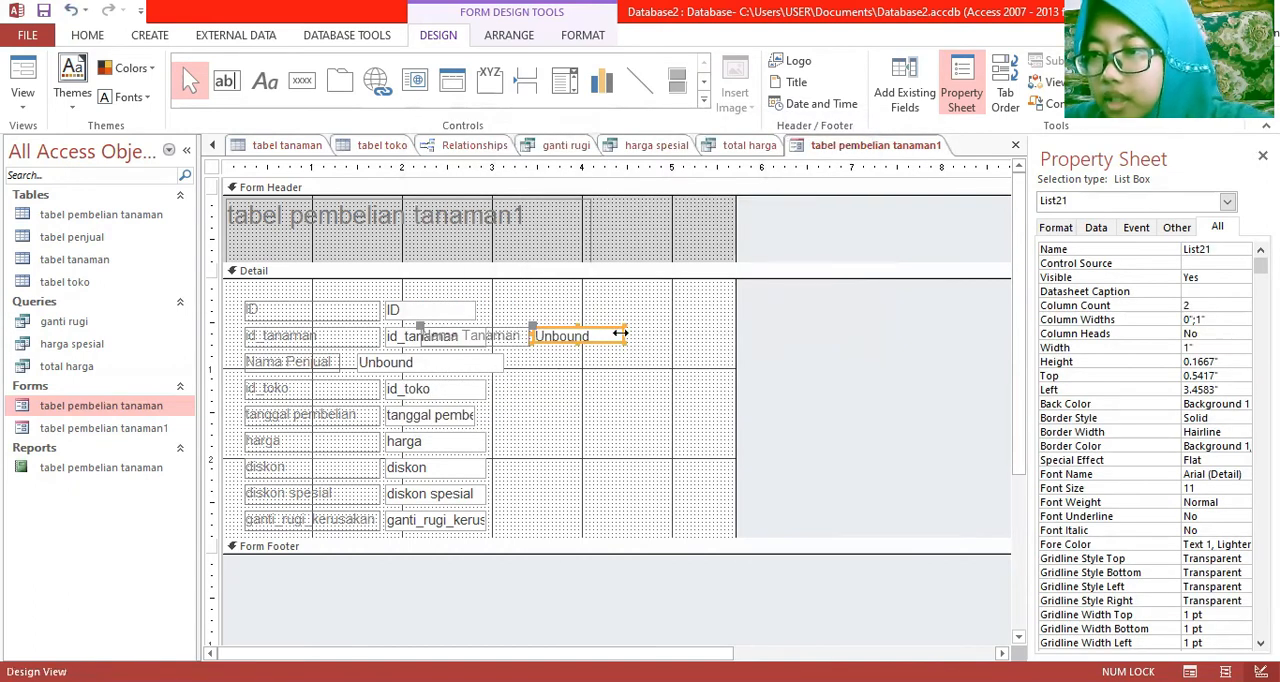
Resize the Nama Tanaman list box to about 1.58 by 0.21 inches and move it down beside the id_toko row
drag(623, 336, 678, 334)
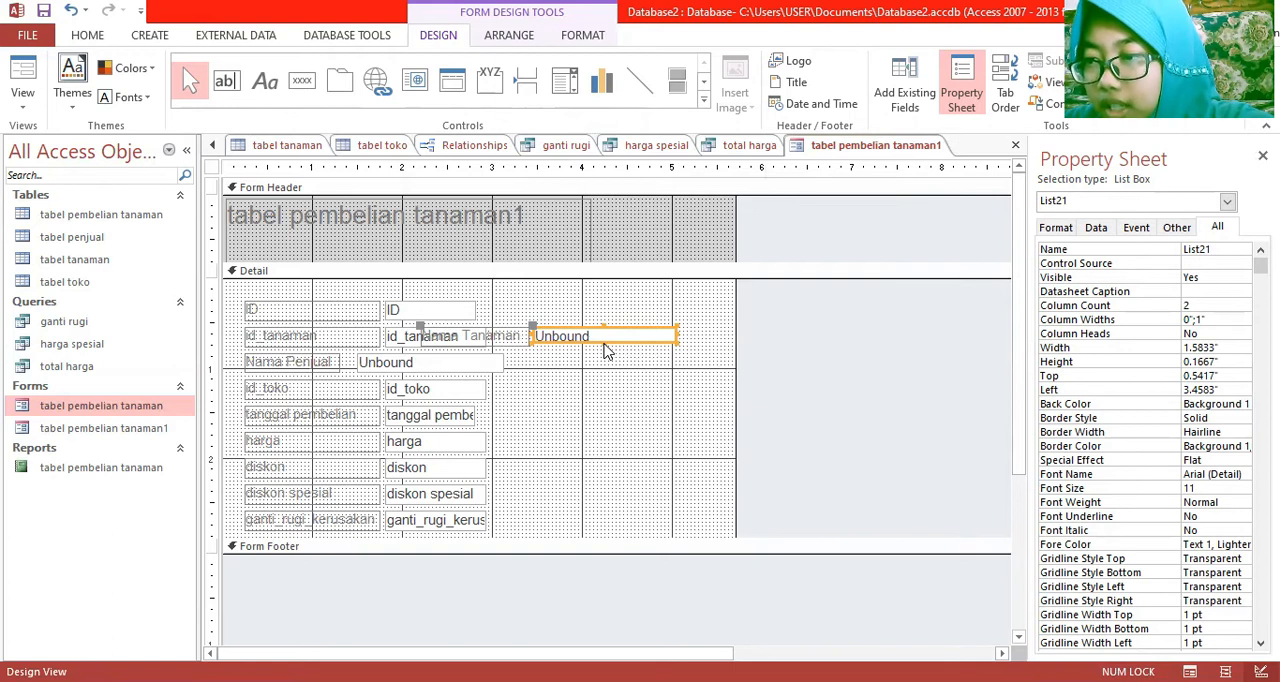
click(606, 340)
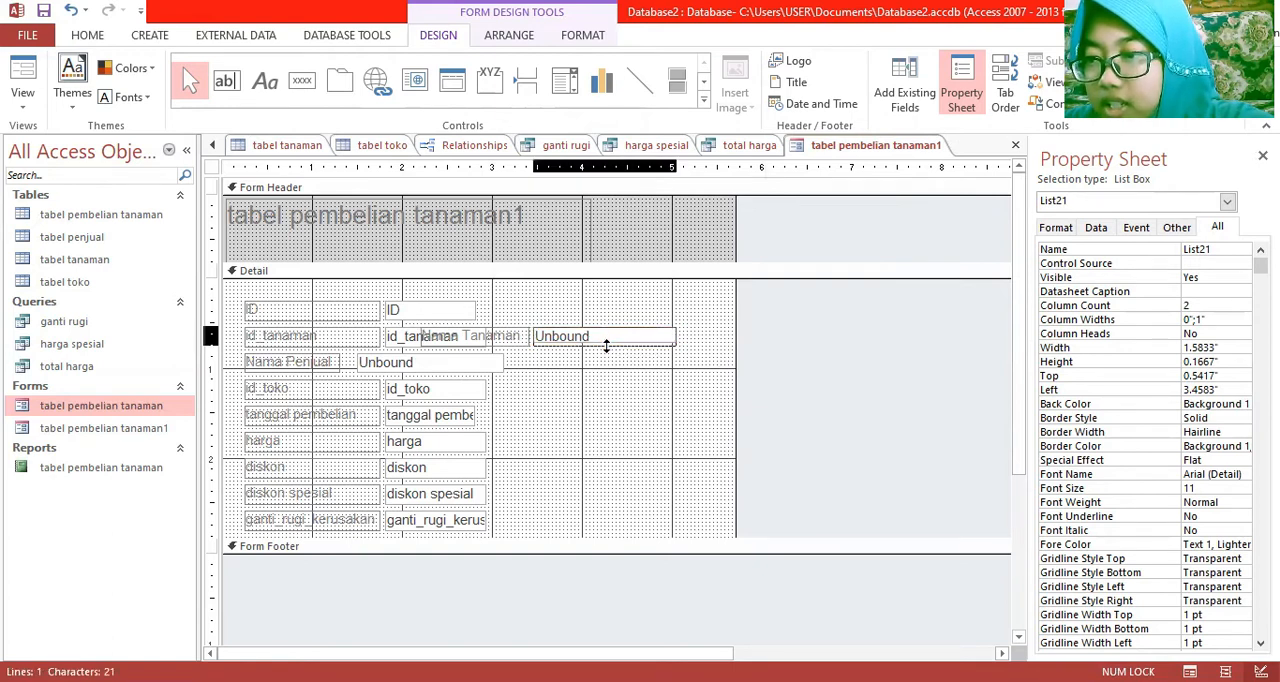
click(606, 345)
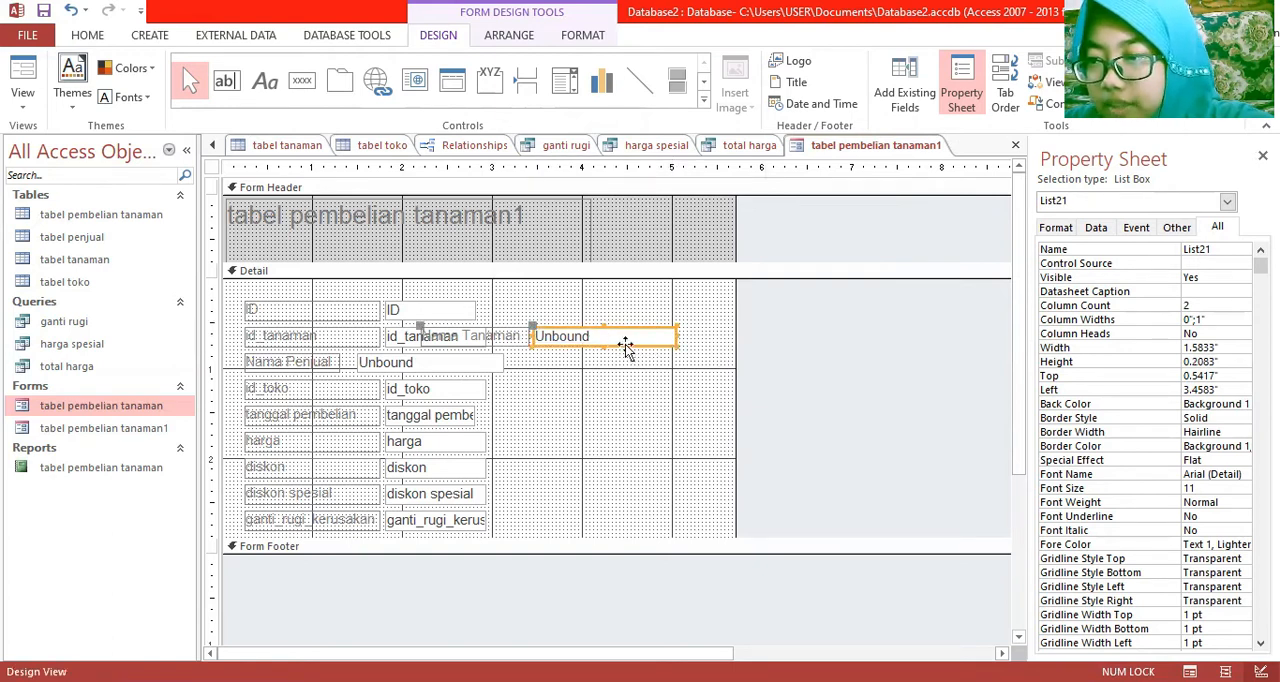
drag(640, 403, 640, 404)
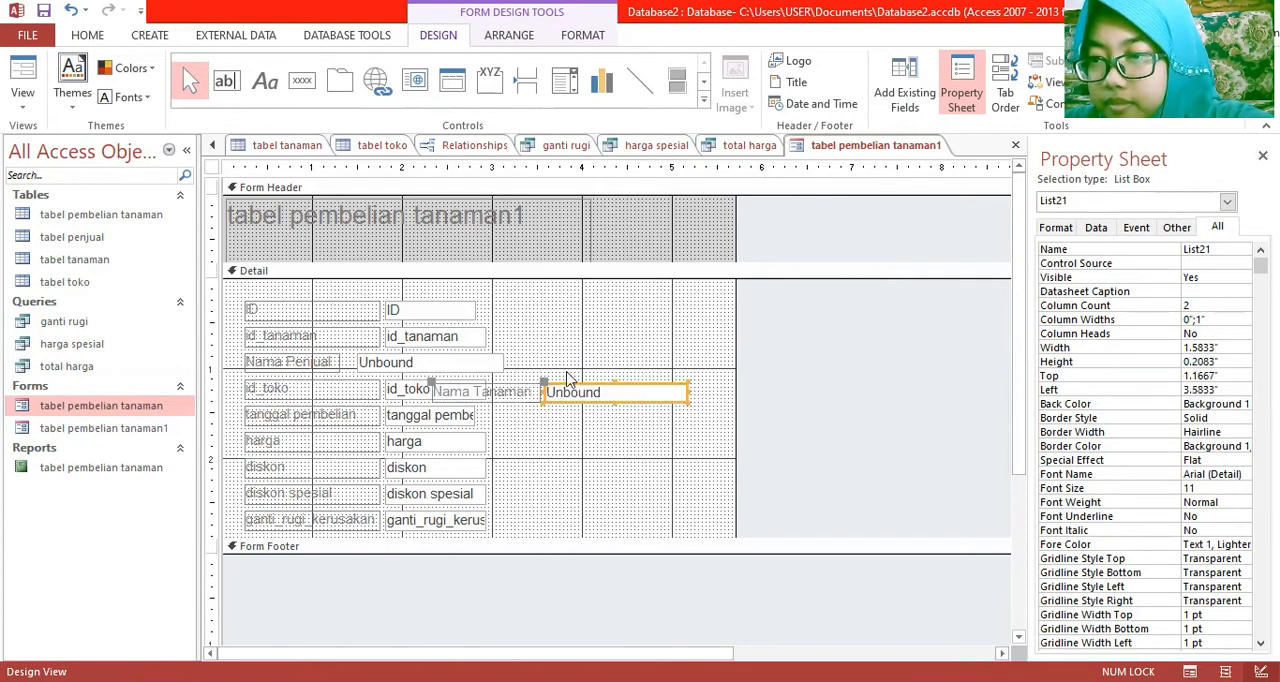
Delete the id_tanaman field together with its label from the form
click(478, 336)
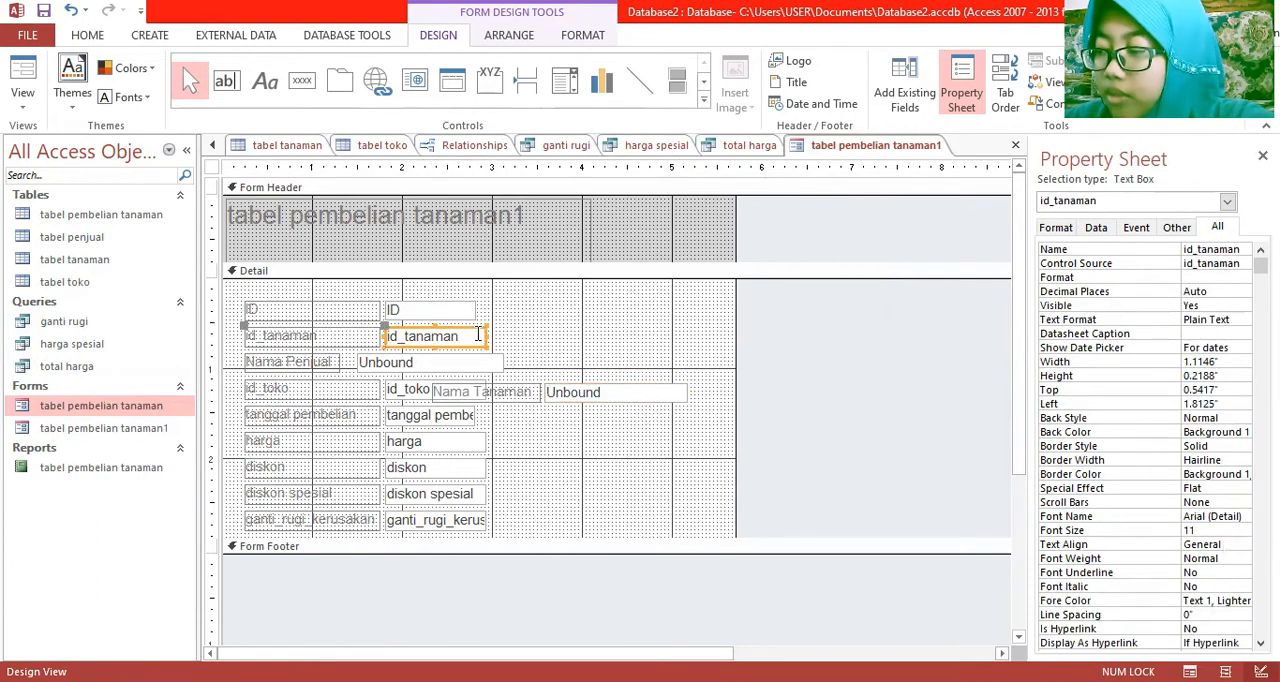
shift+click(336, 338)
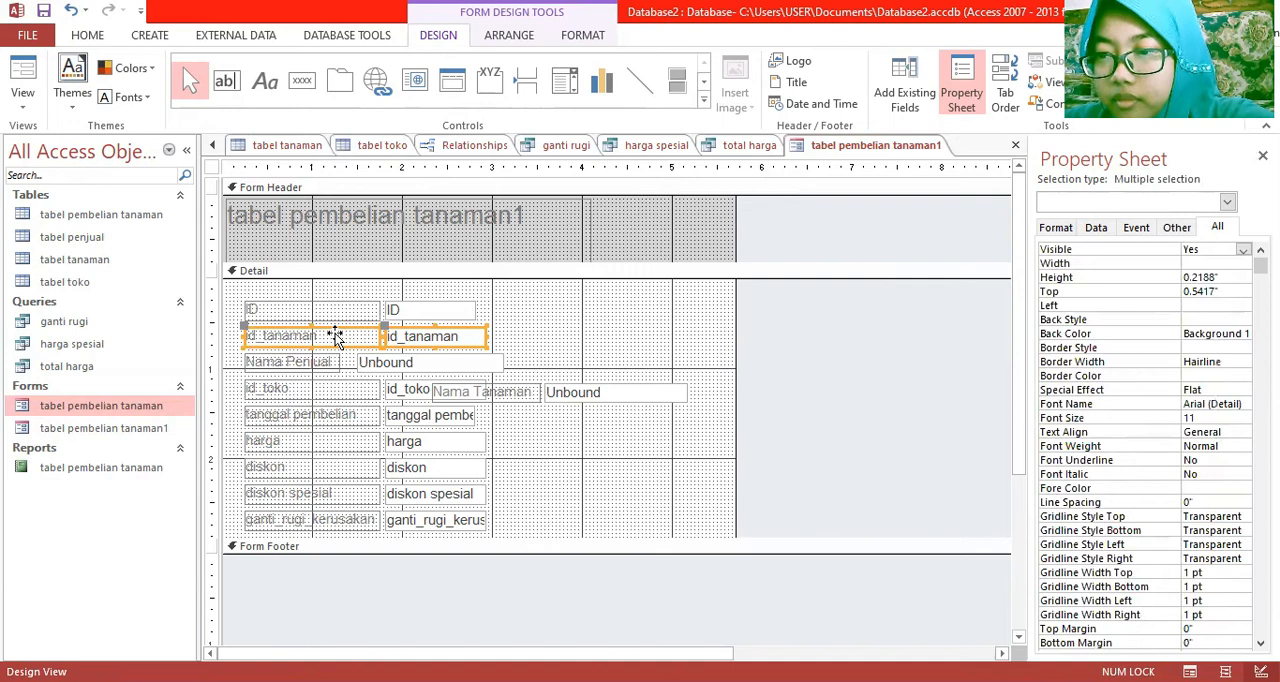
right_click(336, 340)
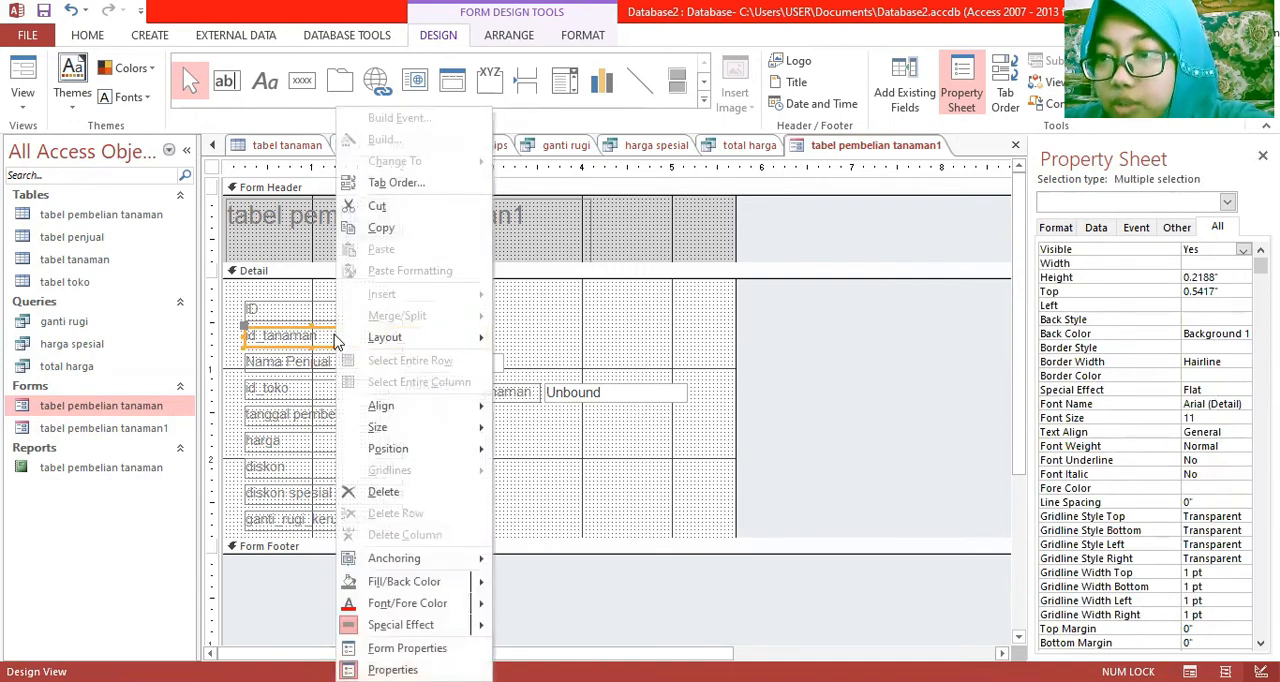
click(365, 492)
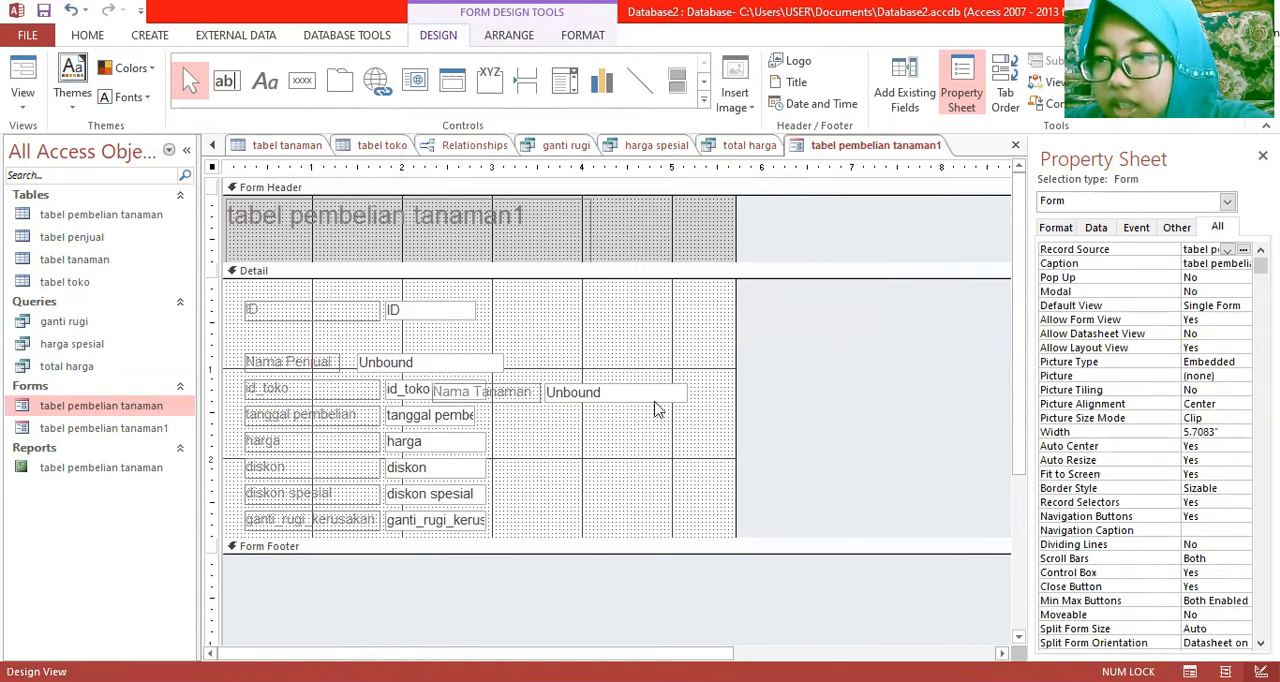
Move the Nama Tanaman list box into the empty row below ID and widen it to match the Nama Penjual list box
drag(617, 400, 427, 338)
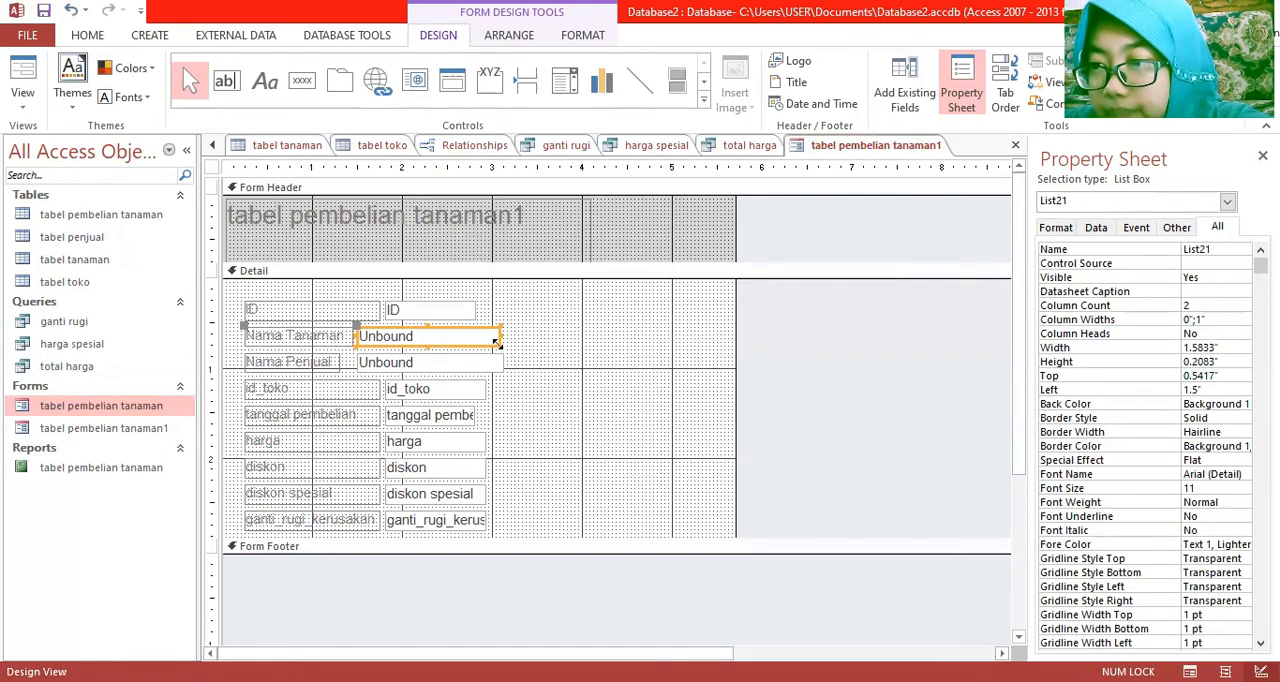
drag(498, 336, 502, 337)
click(392, 388)
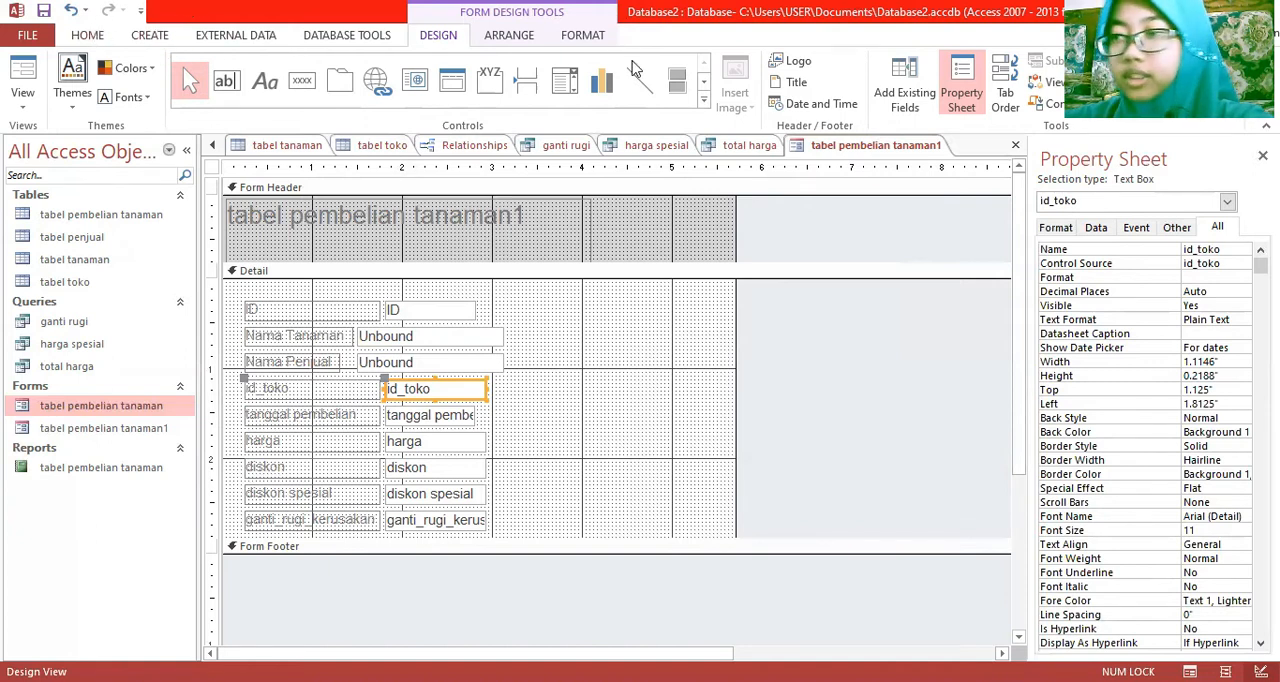
Draw a list box about 1.25 by 0.46 inches beside the id_toko row, taking its values from tabel toko
click(705, 86)
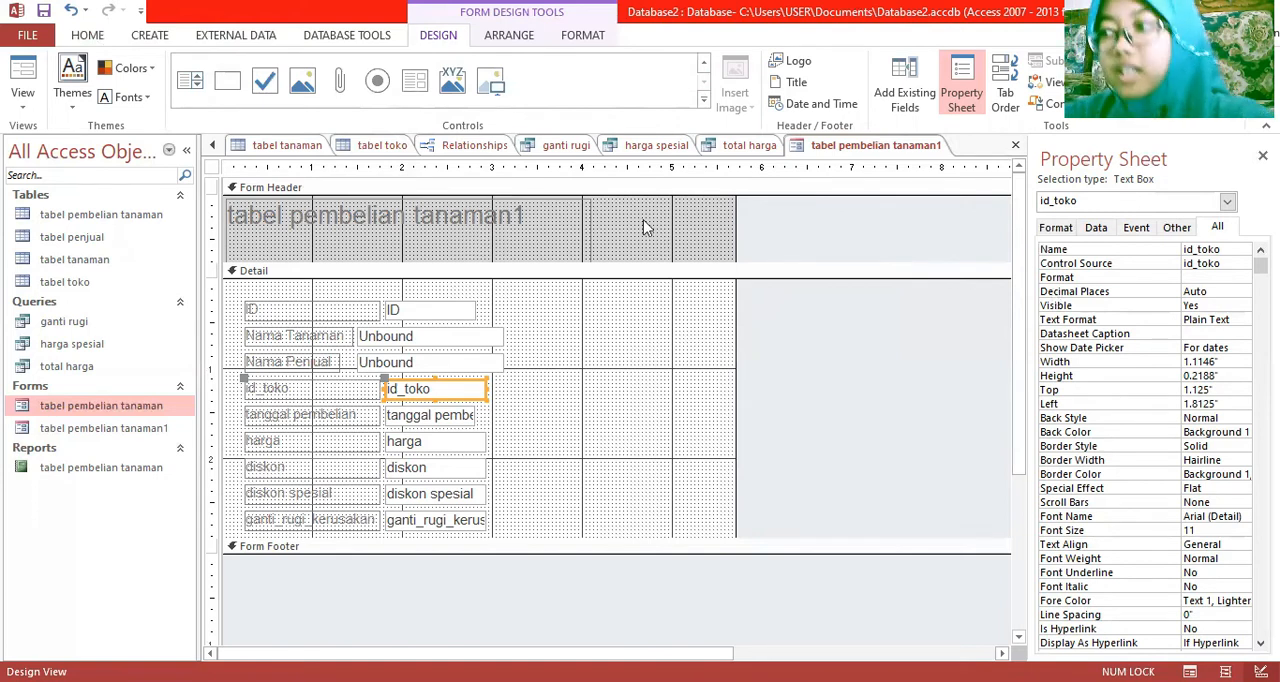
click(190, 80)
drag(525, 362, 637, 403)
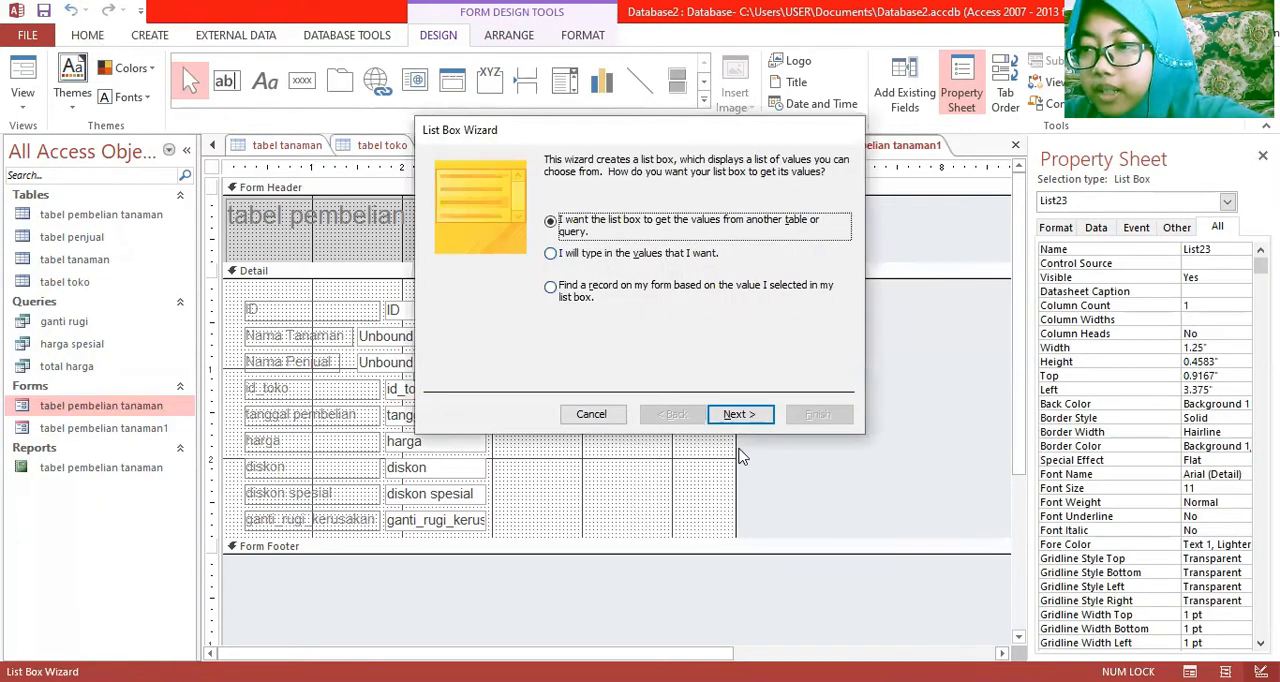
click(741, 416)
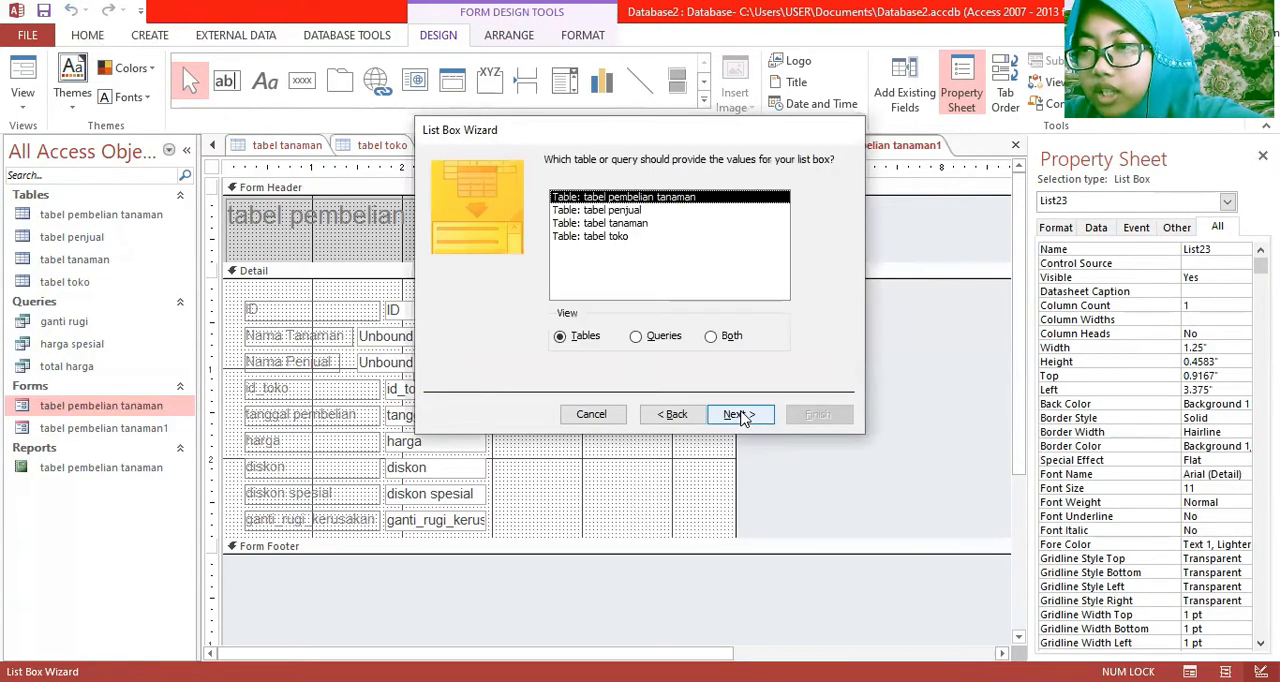
double_click(615, 236)
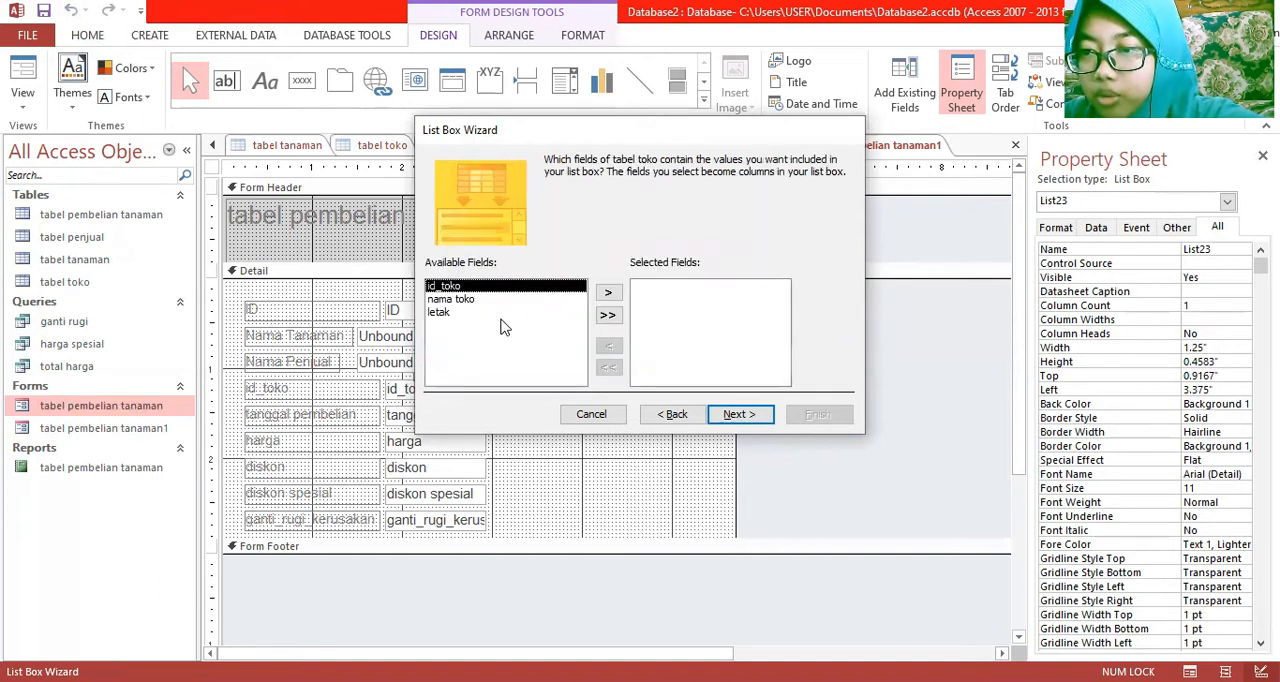
Include only the nama toko field in the list box and sort its items by nama toko in ascending order
double_click(478, 301)
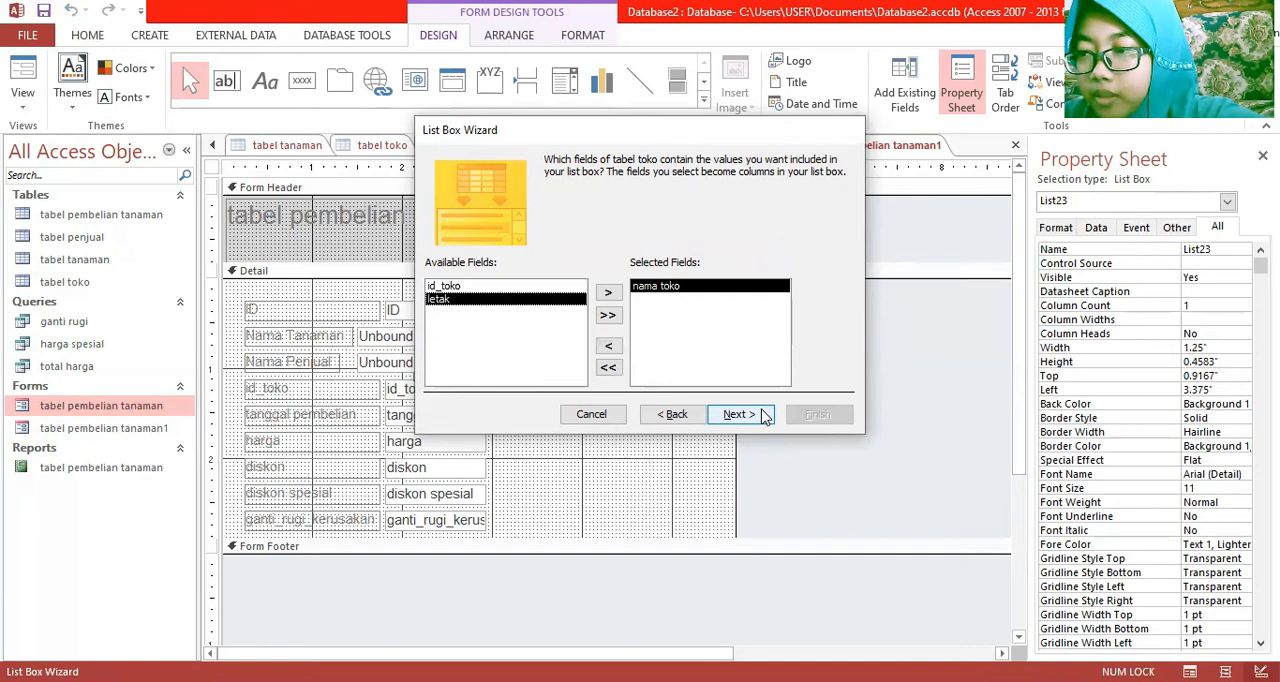
click(760, 412)
click(579, 222)
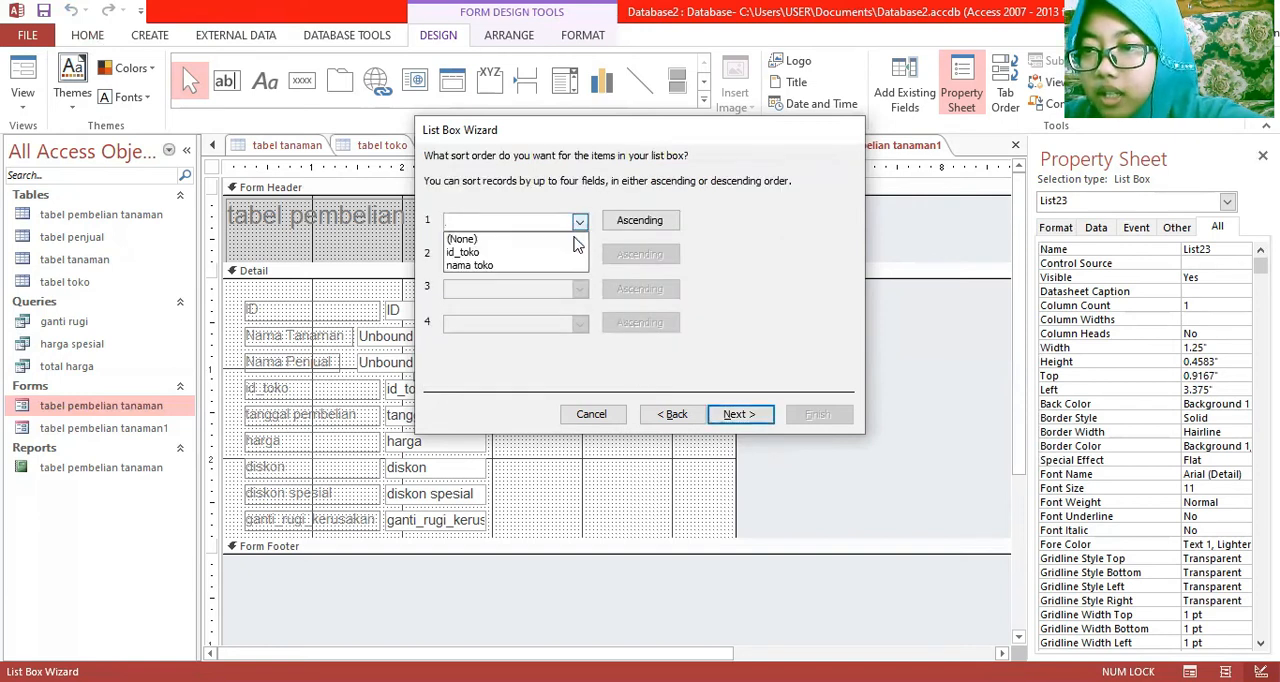
click(578, 266)
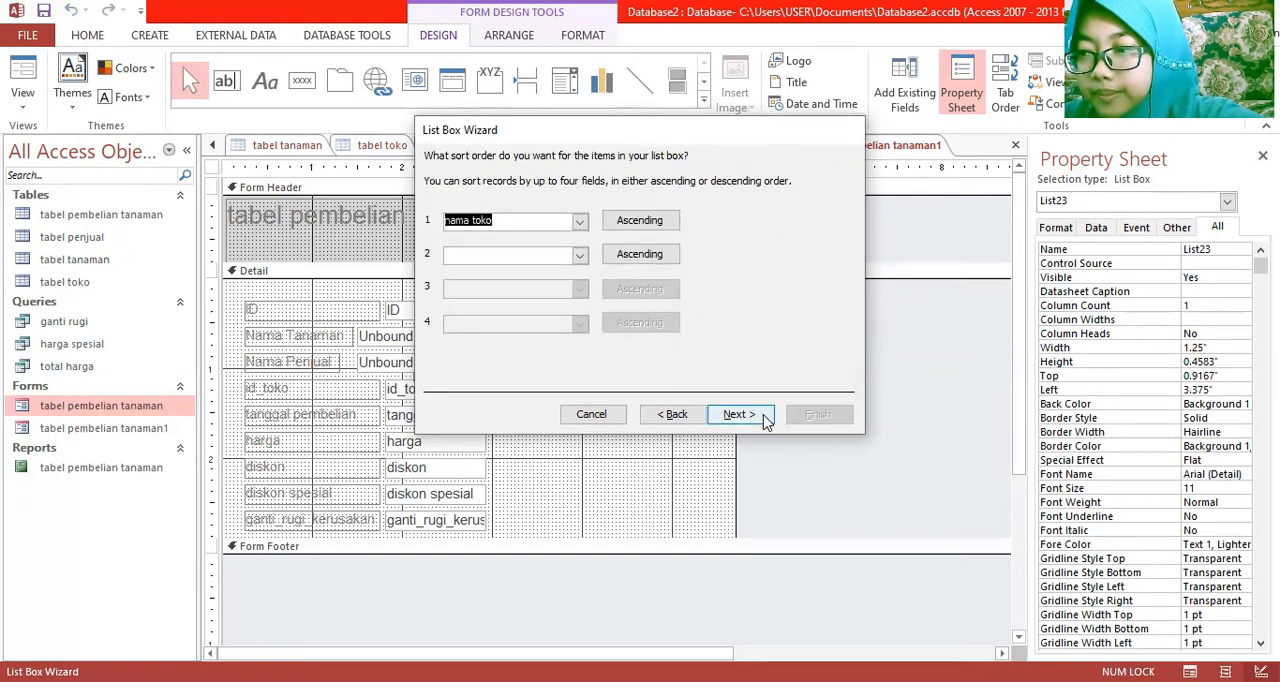
click(766, 421)
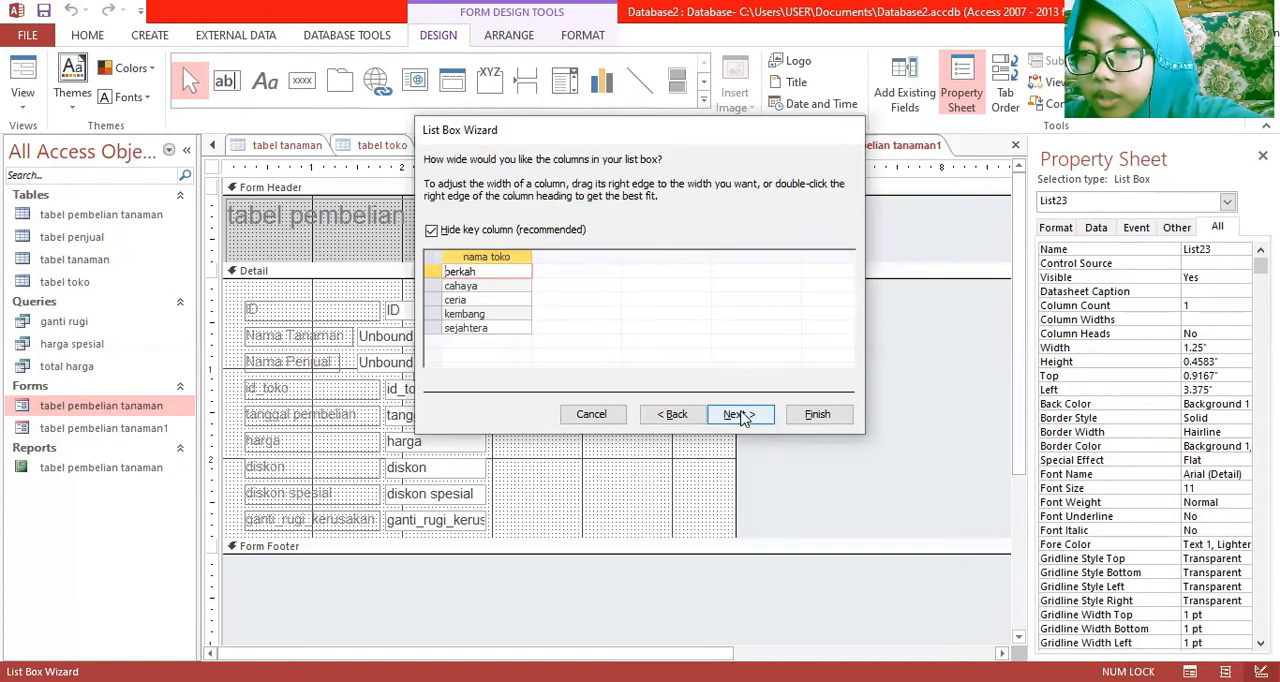
Keep the key column hidden, have the list box remember its value for later use, and finish it with the label "nama toko"
click(740, 416)
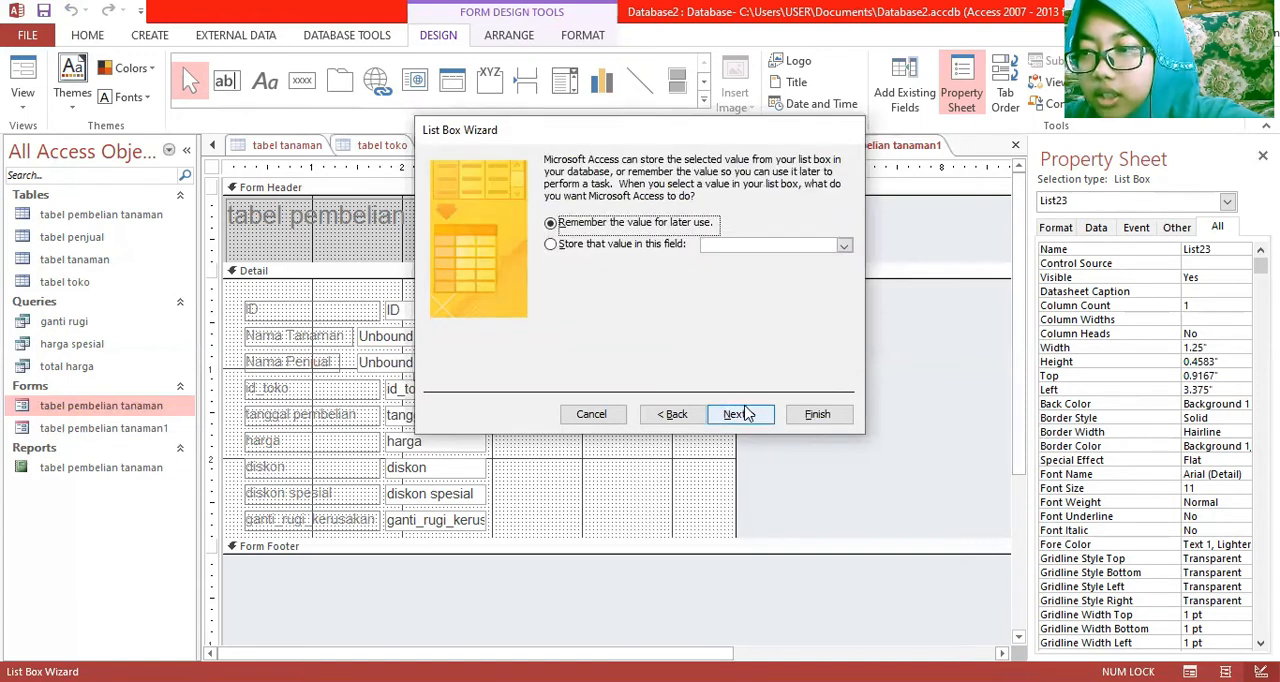
click(740, 416)
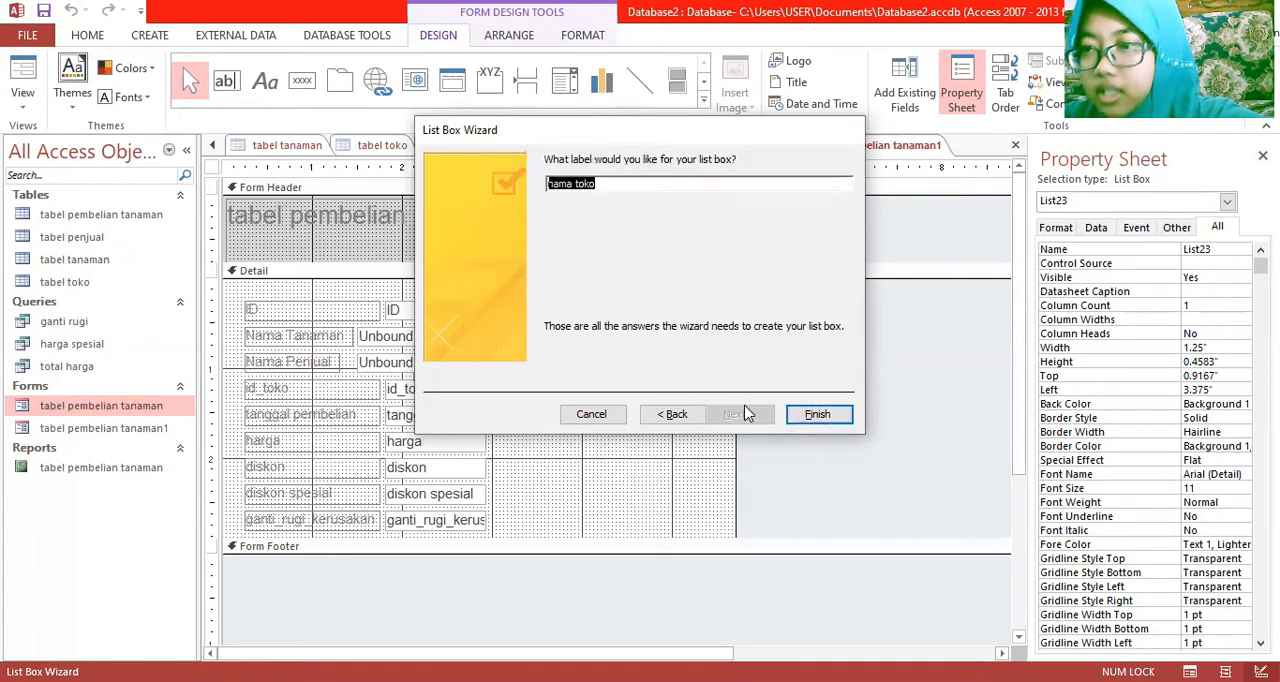
click(817, 414)
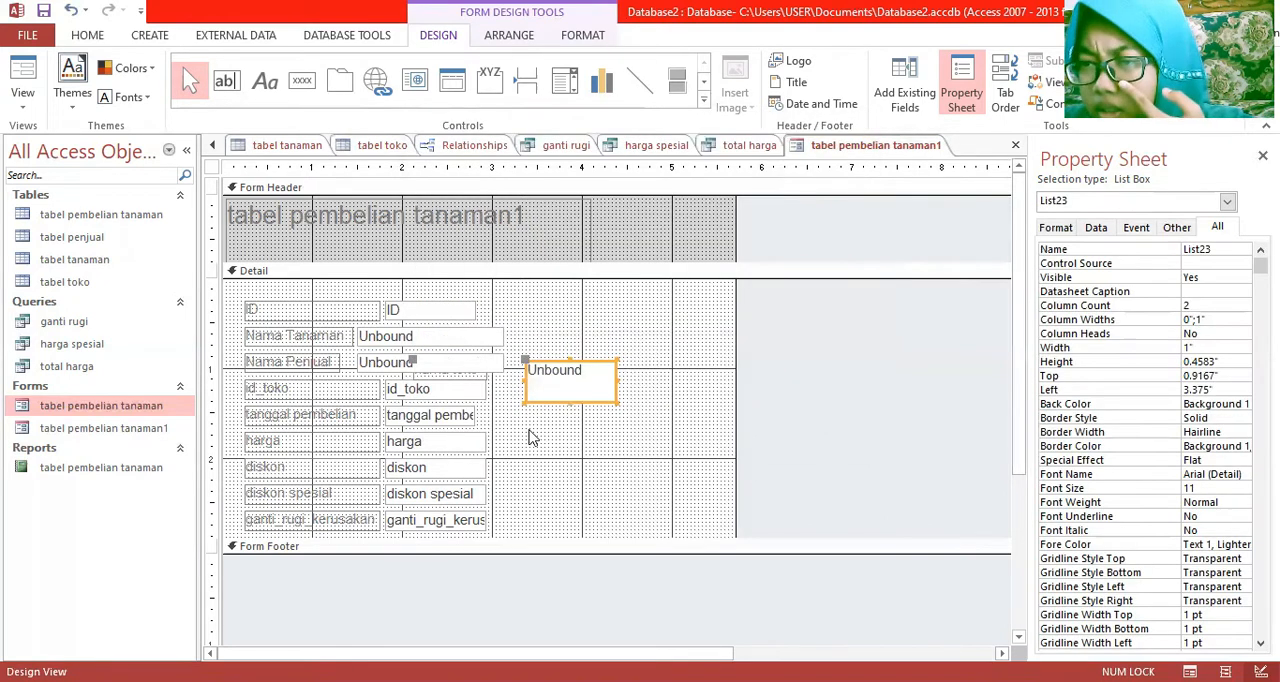
Delete the id_toko field together with its label from the form
click(447, 387)
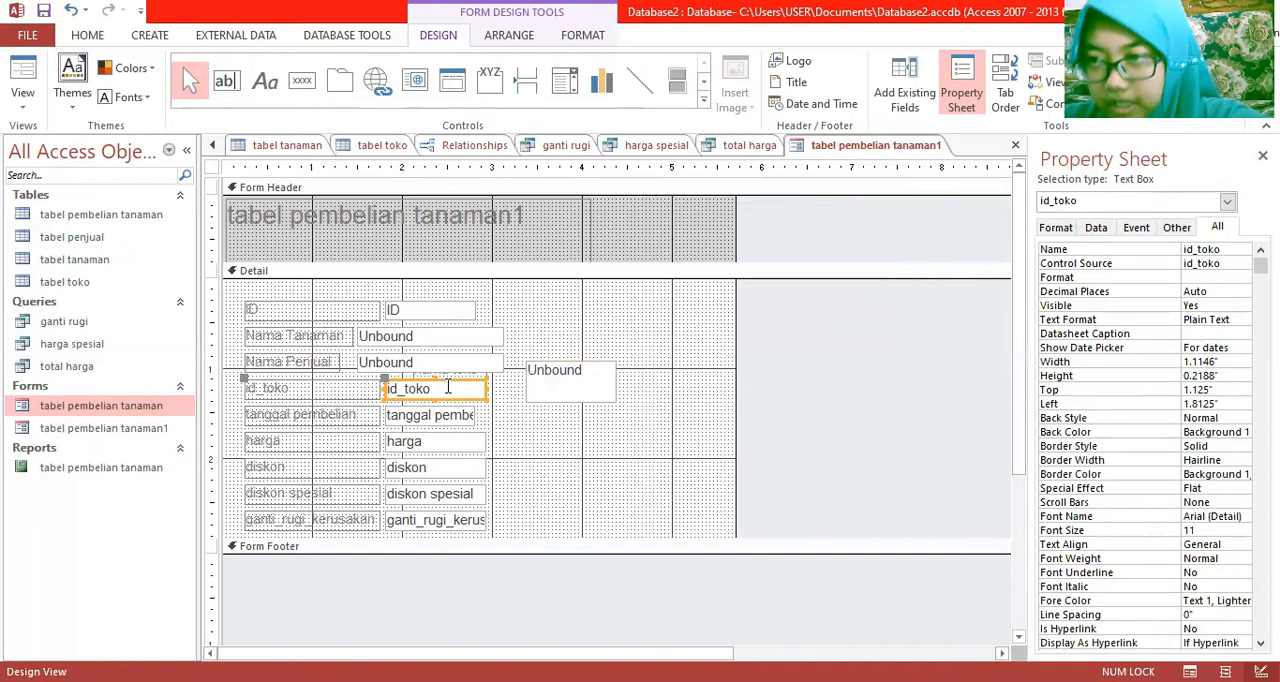
right_click(447, 387)
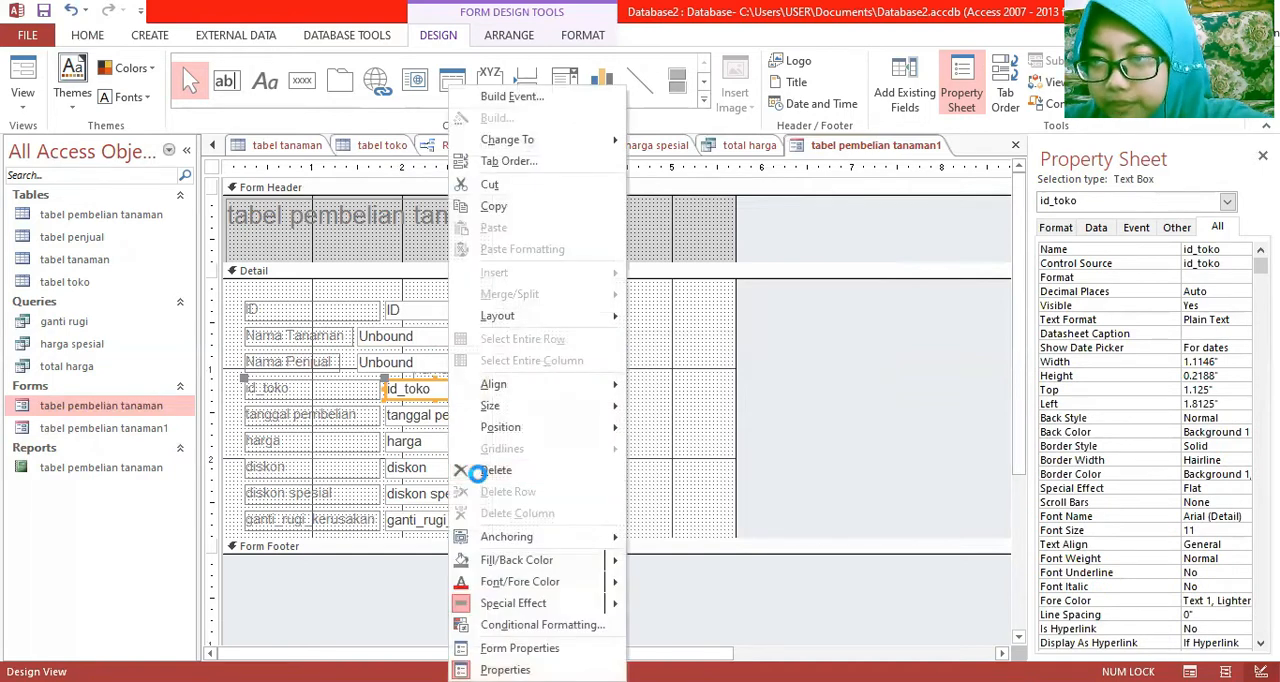
click(480, 470)
Move the nama toko list box and its label into the empty row below Nama Penjual and match the other list boxes' width
drag(531, 388, 588, 403)
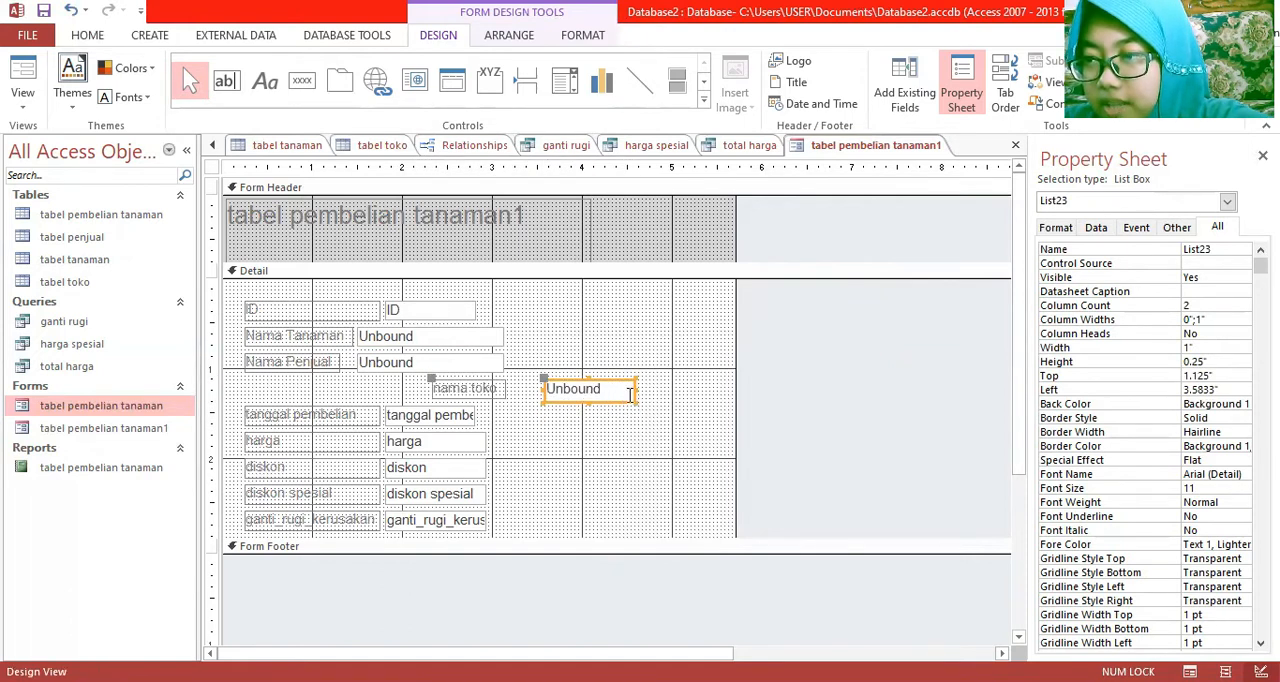
drag(634, 387, 410, 395)
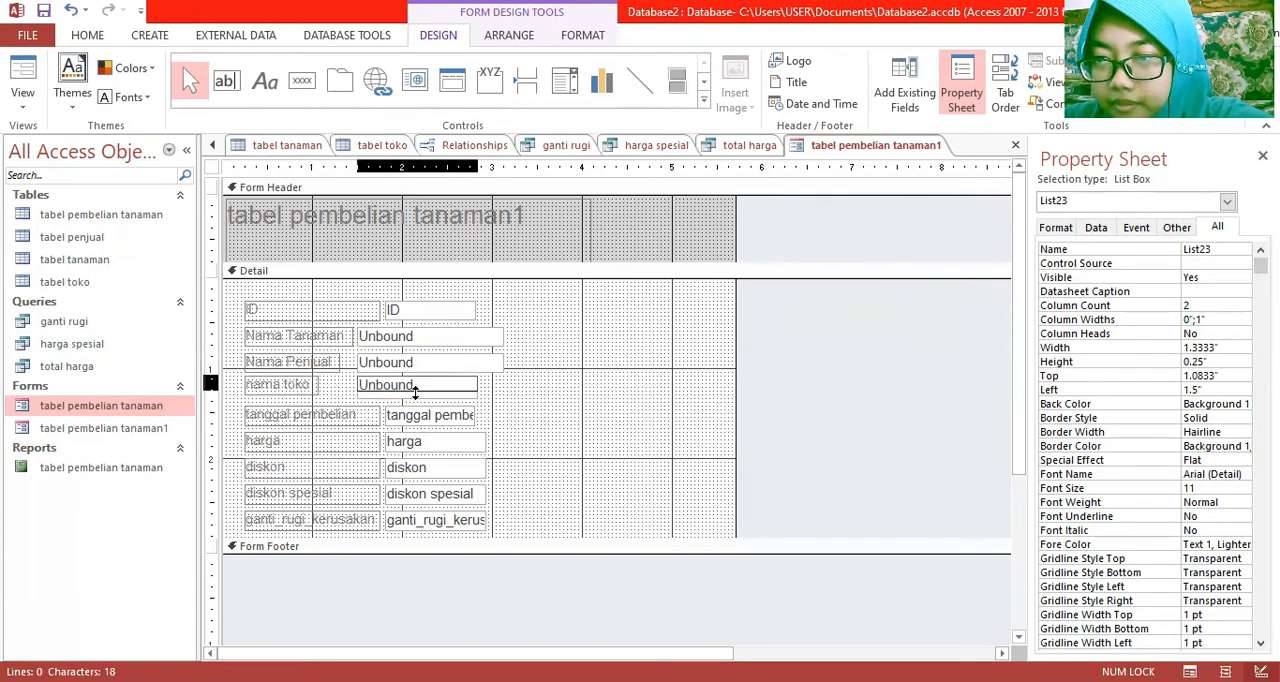
click(545, 432)
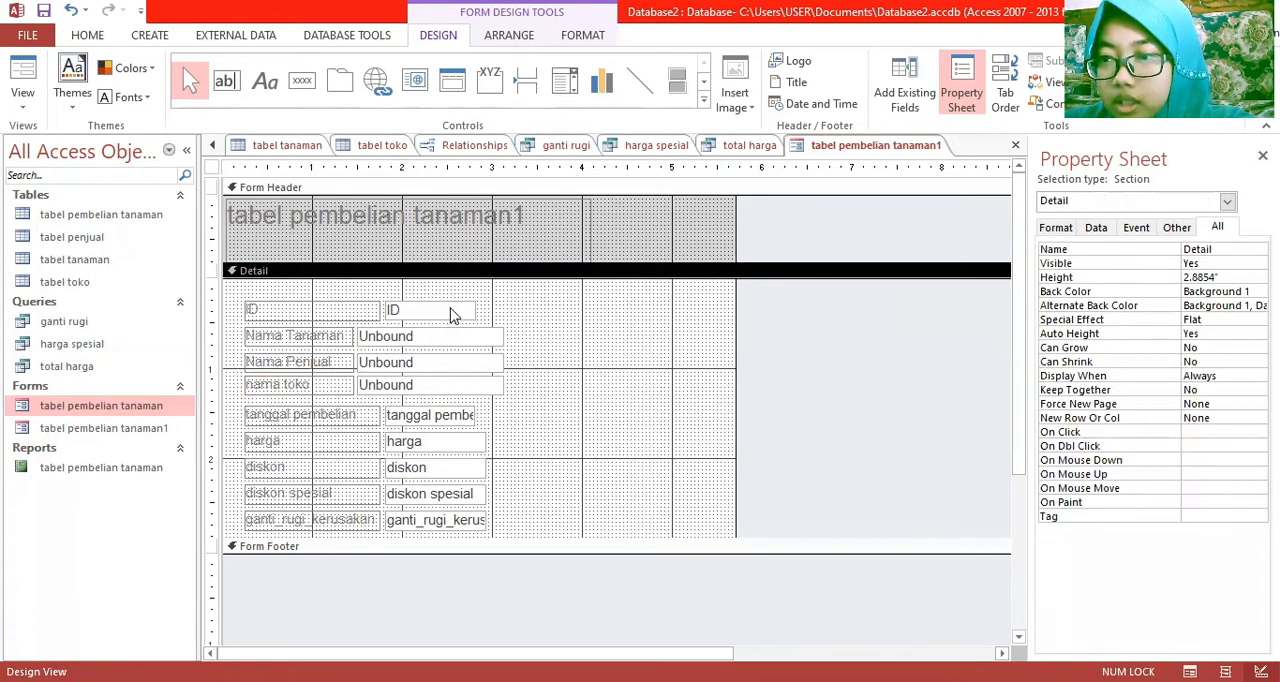
Narrow the ID text box to about 0.35 inches wide
click(452, 312)
drag(475, 311, 418, 311)
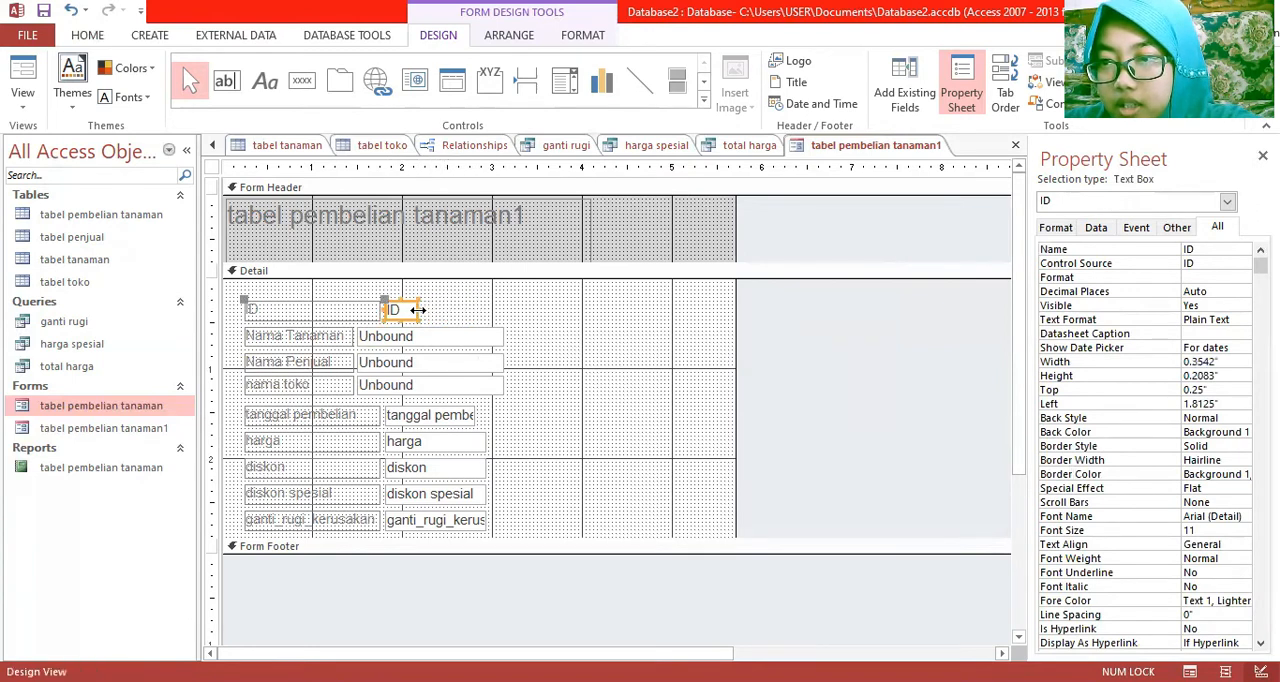